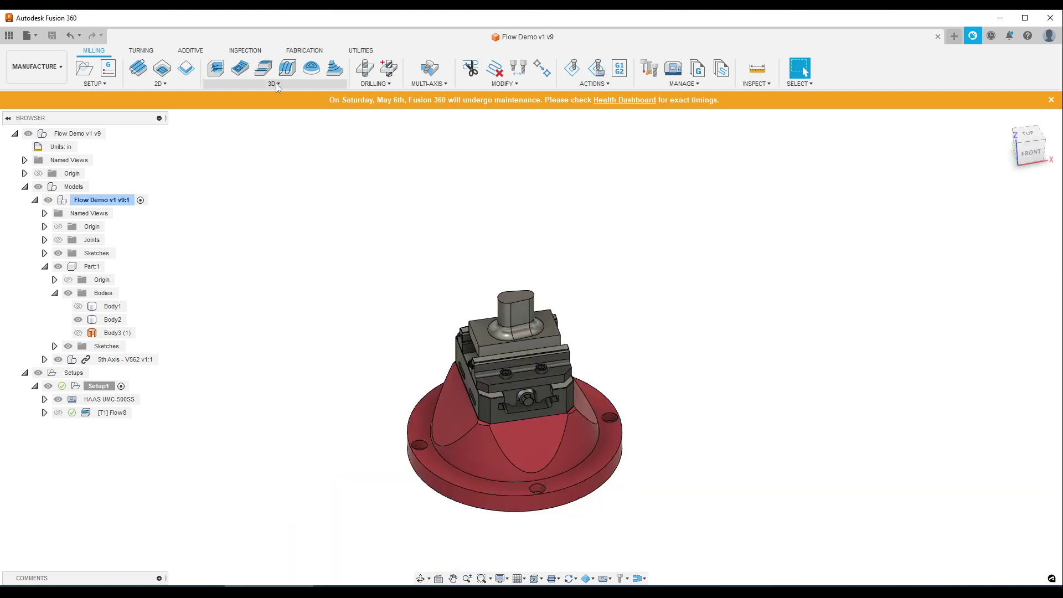
- Create a 3D Flow toolpath on the four fillet faces around the base of the boss
left_click(274, 83)
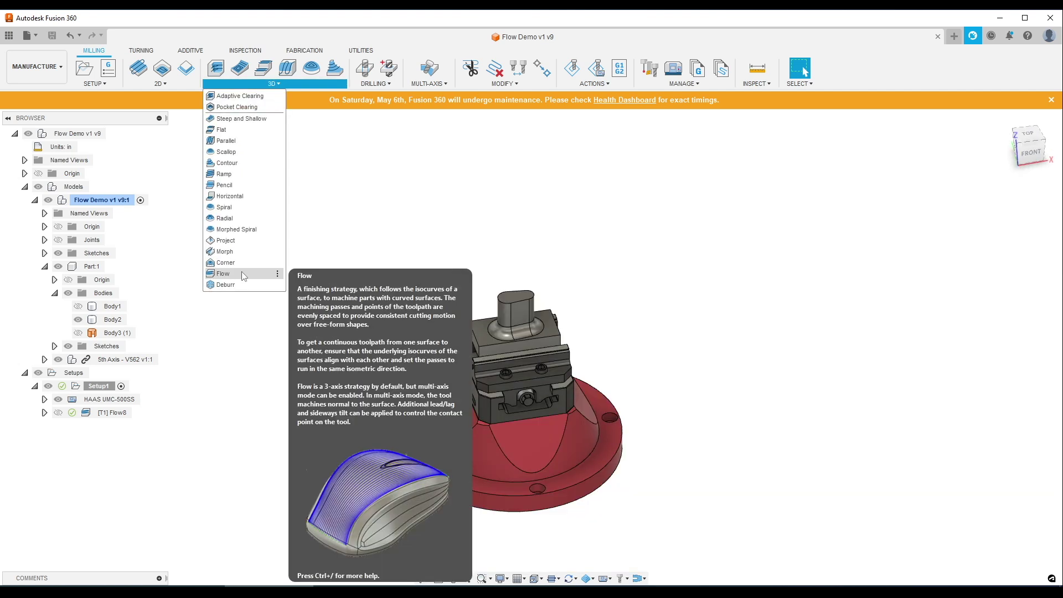
left_click(242, 273)
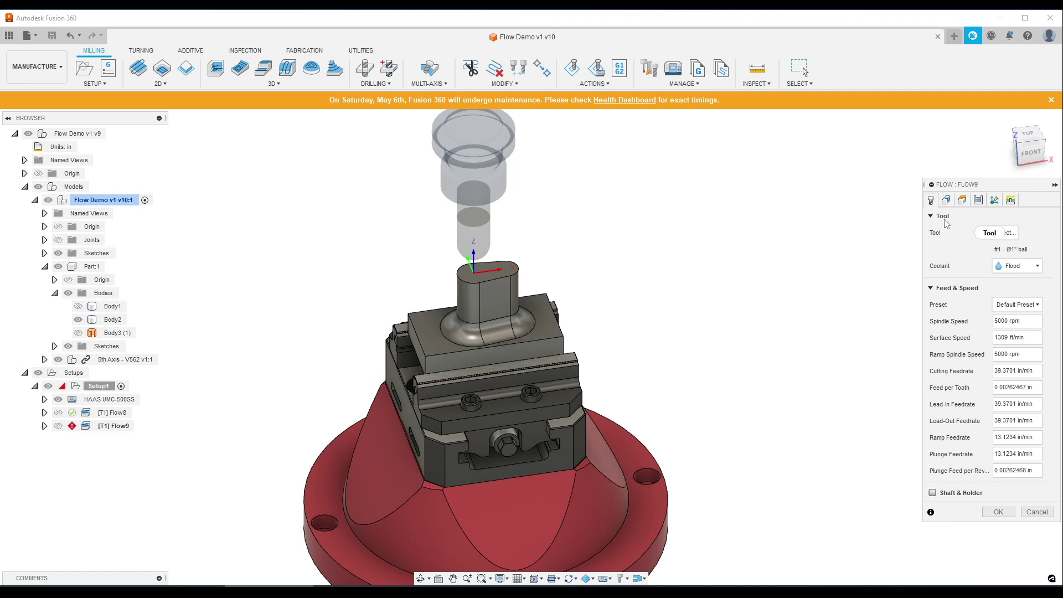
left_click(946, 200)
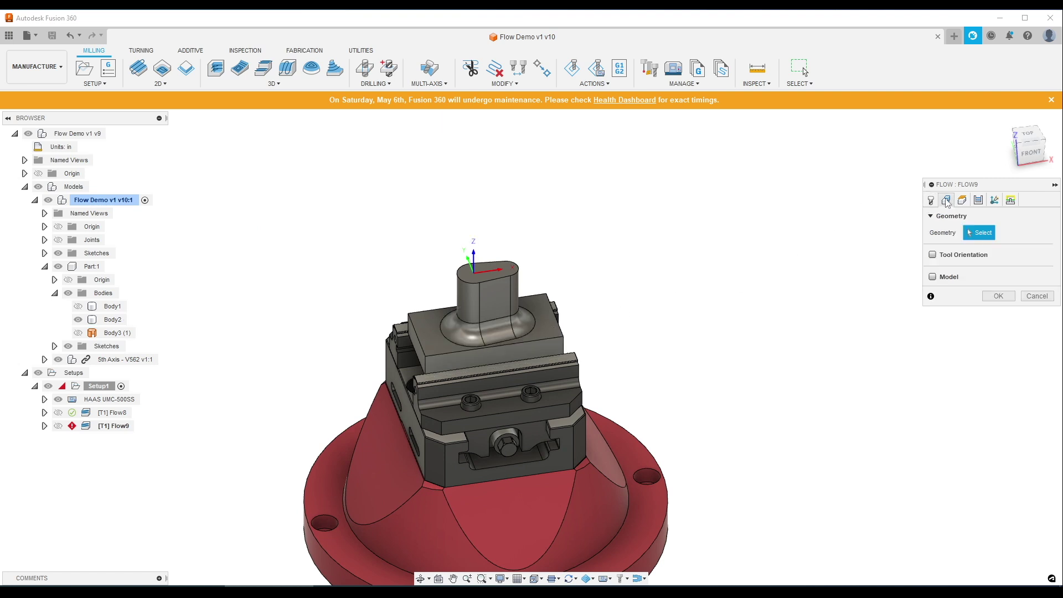
left_click(464, 339)
left_click(505, 331)
scroll(526, 324, "up", 3)
left_click(525, 323)
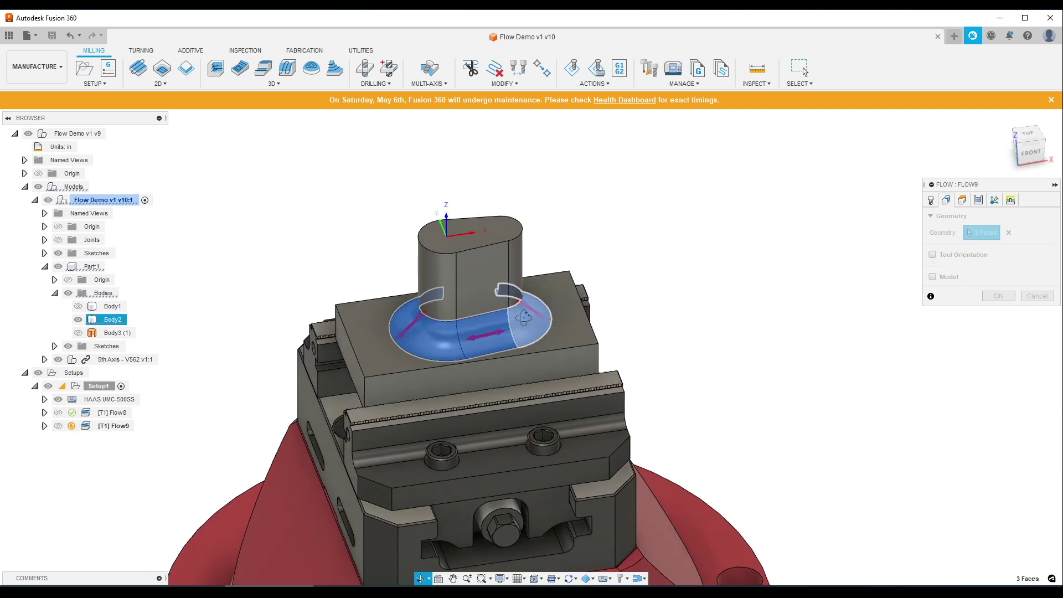
middle_click_drag(527, 325, 522, 375, "shift")
left_click(480, 277)
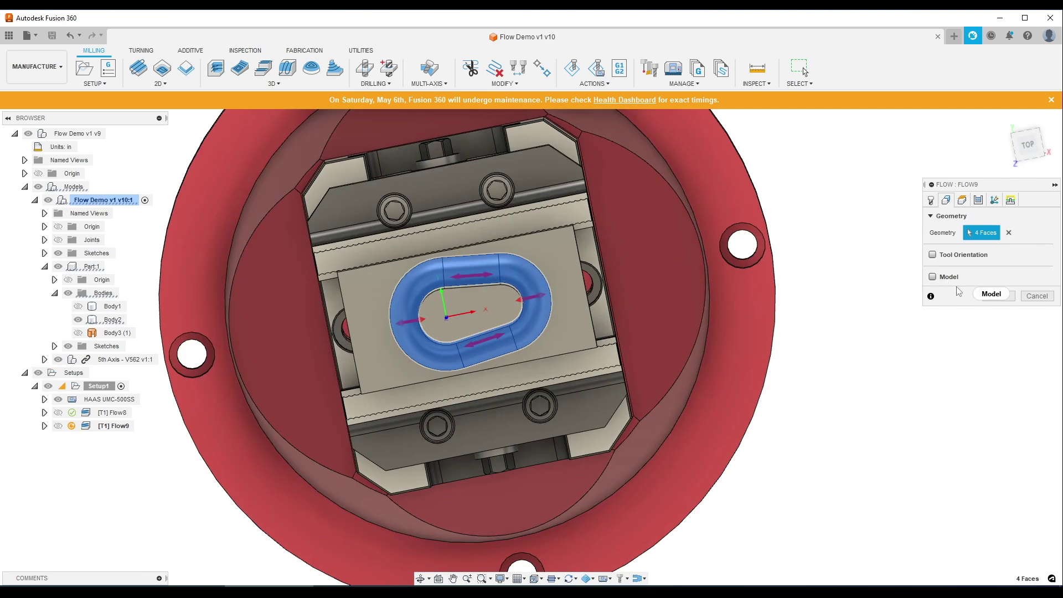
left_click(998, 296)
- Examine the generated flow toolpath around the fillet from several angles and start its simulation
middle_click_drag(600, 277, 606, 253, "shift")
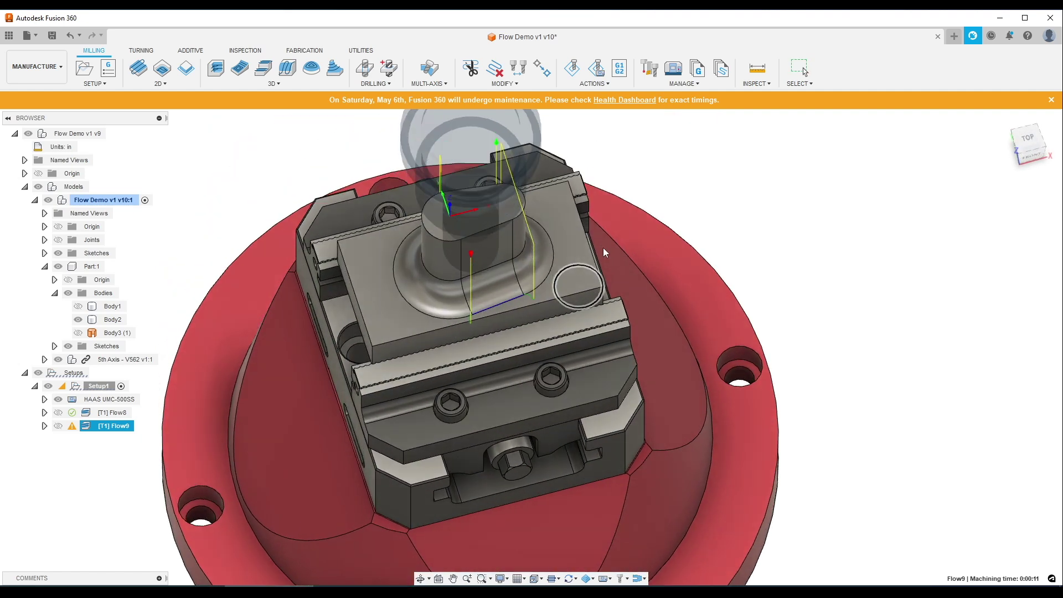
scroll(518, 249, "up", 3)
scroll(374, 335, "down", 3)
scroll(420, 238, "down", 2)
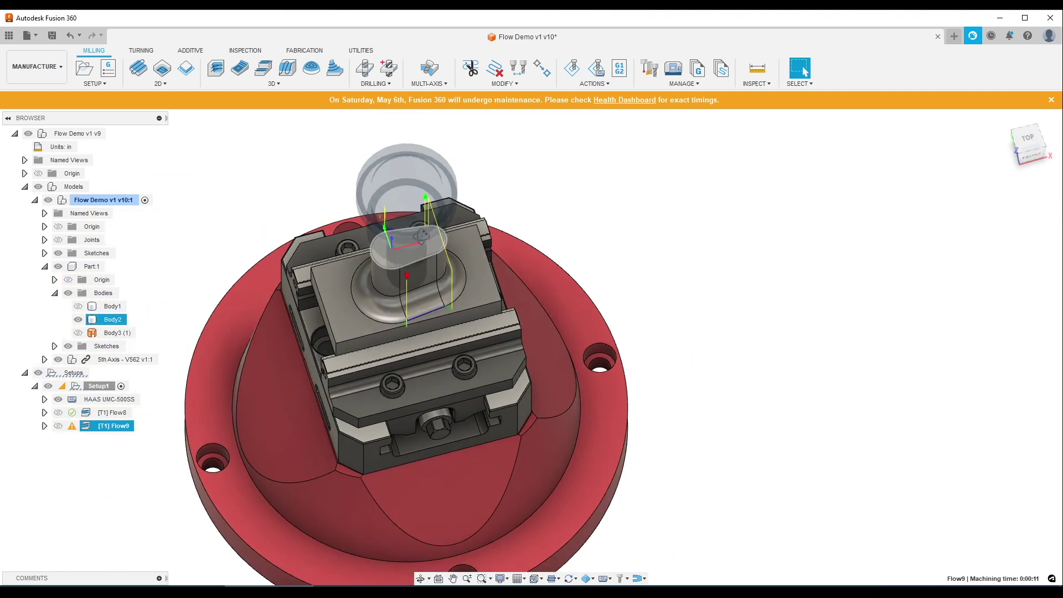
middle_click_drag(420, 238, 429, 189, "shift")
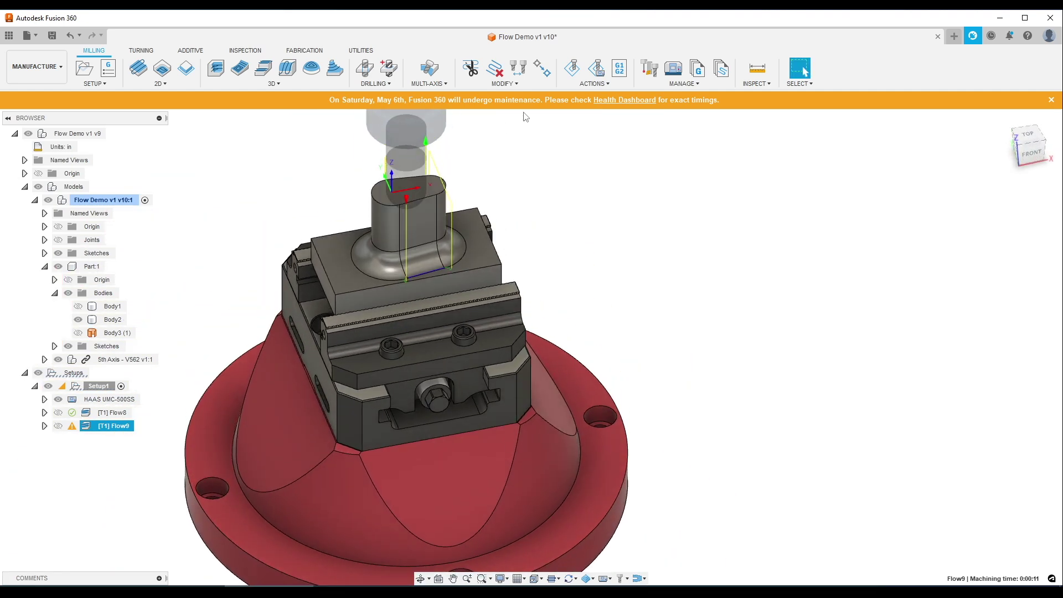
left_click(572, 71)
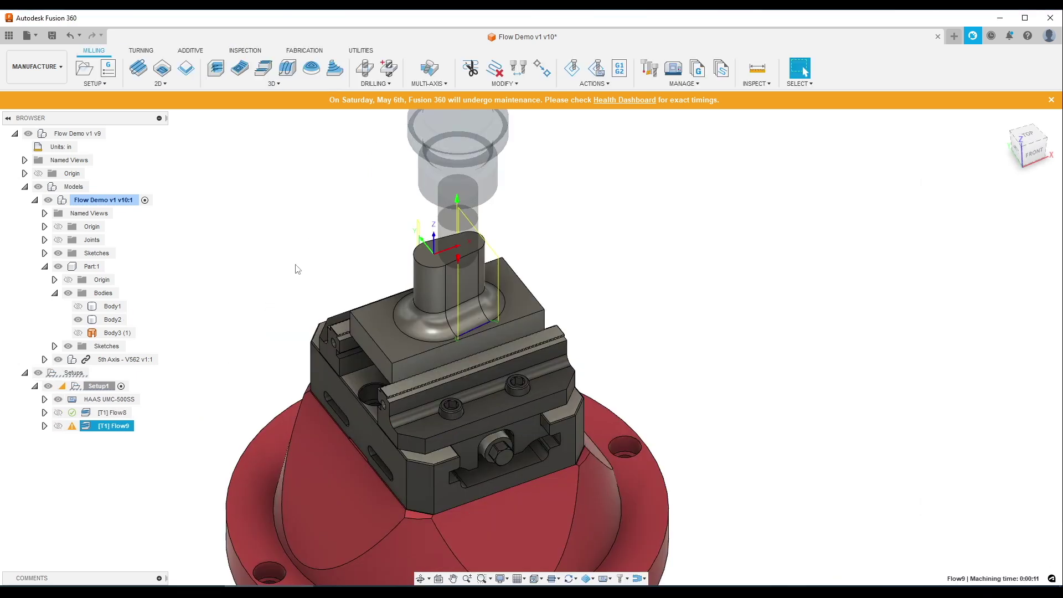
- Delete the Flow9 operation from Setup1
left_click(188, 325)
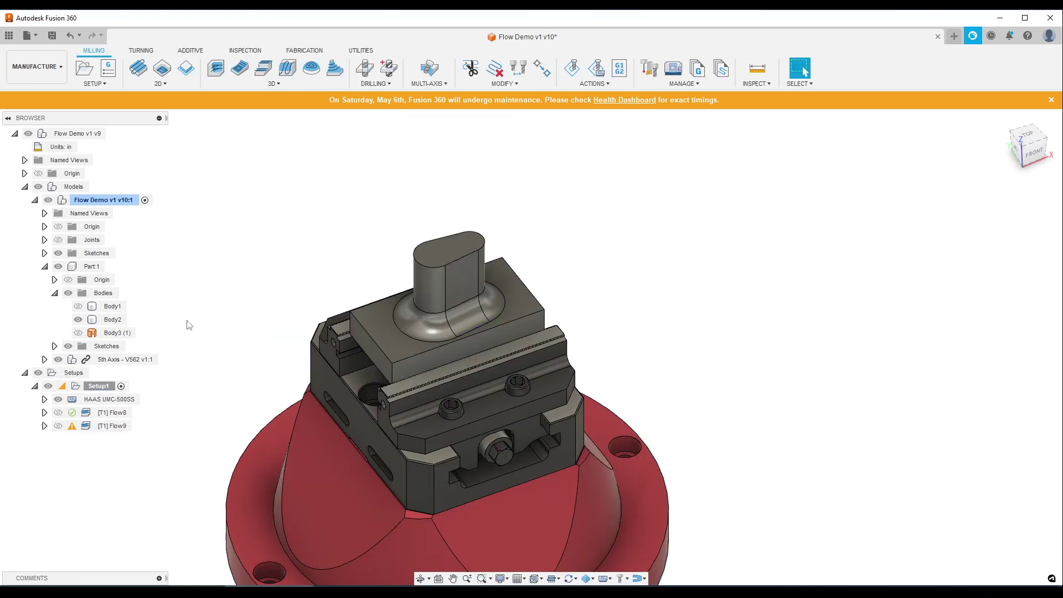
left_click(112, 426)
key("Delete")
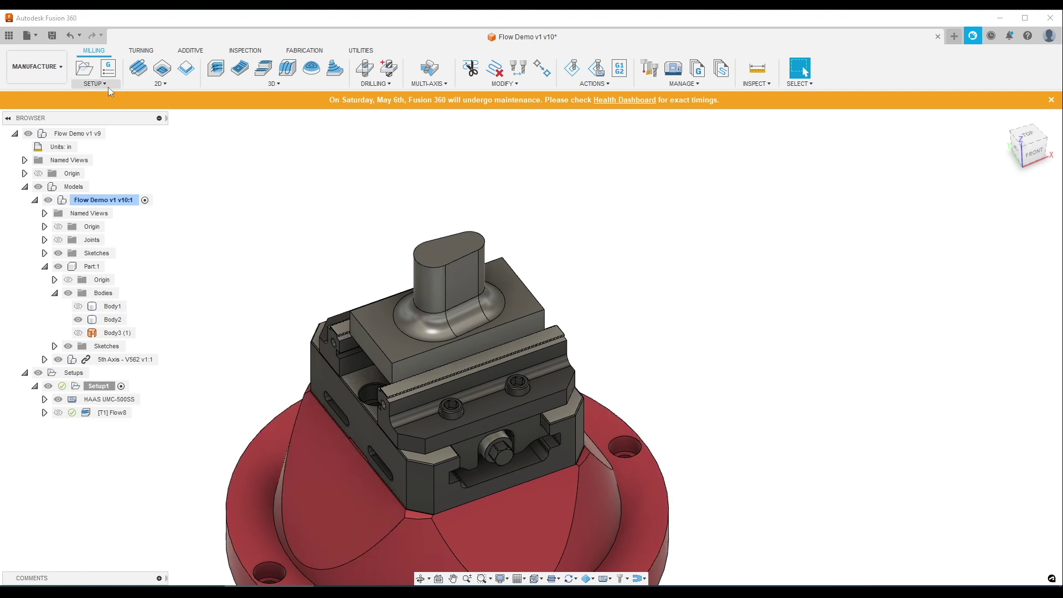
- Switch to the Design workspace and create a sketch on the flat upper face of the block surrounding the boss
left_click(34, 67)
left_click(33, 97)
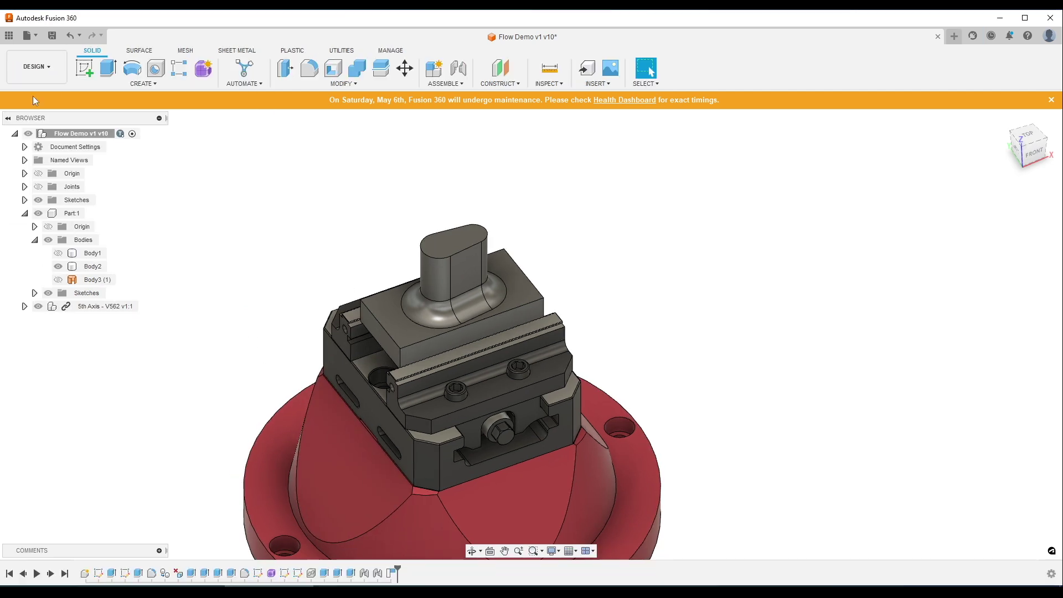
left_click(144, 83)
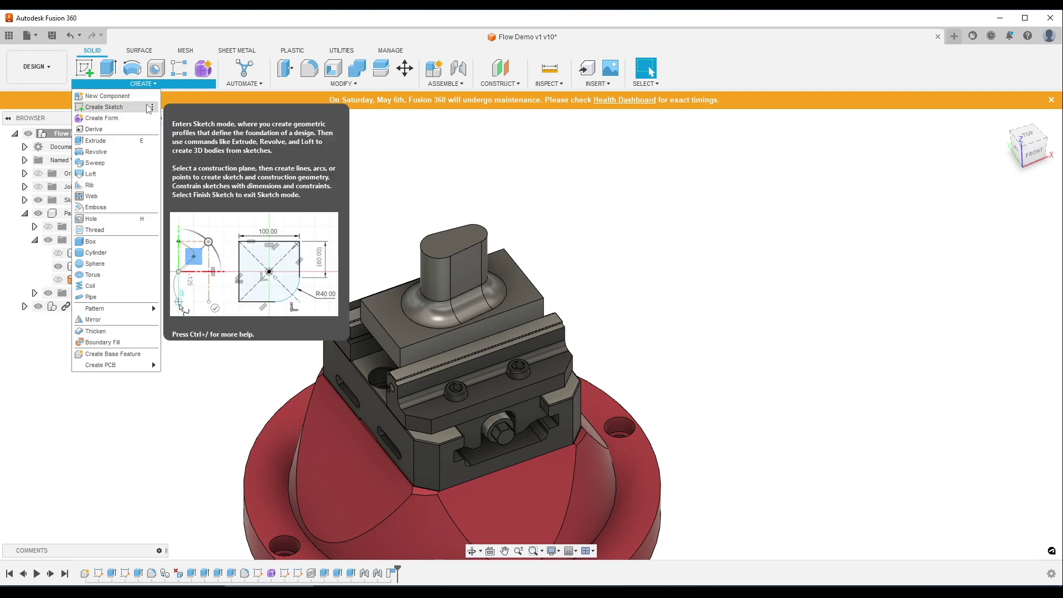
left_click(103, 107)
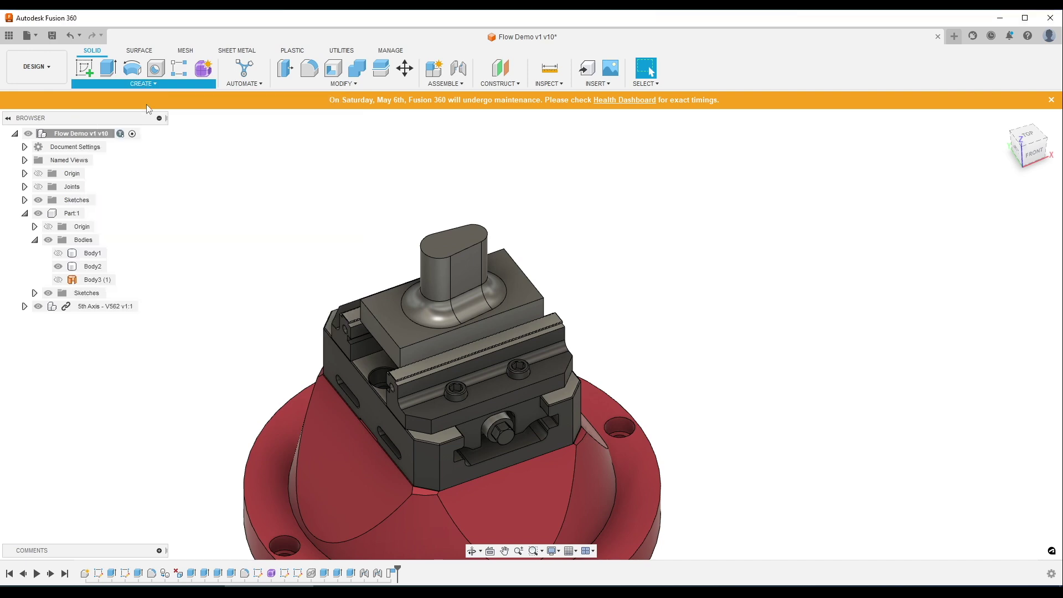
left_click(389, 312)
mouse_move(401, 321)
middle_mouse_down("shift")
mouse_move(411, 244)
mouse_move(370, 250)
mouse_move(406, 212)
middle_mouse_up("shift")
scroll(413, 218, "up", 5)
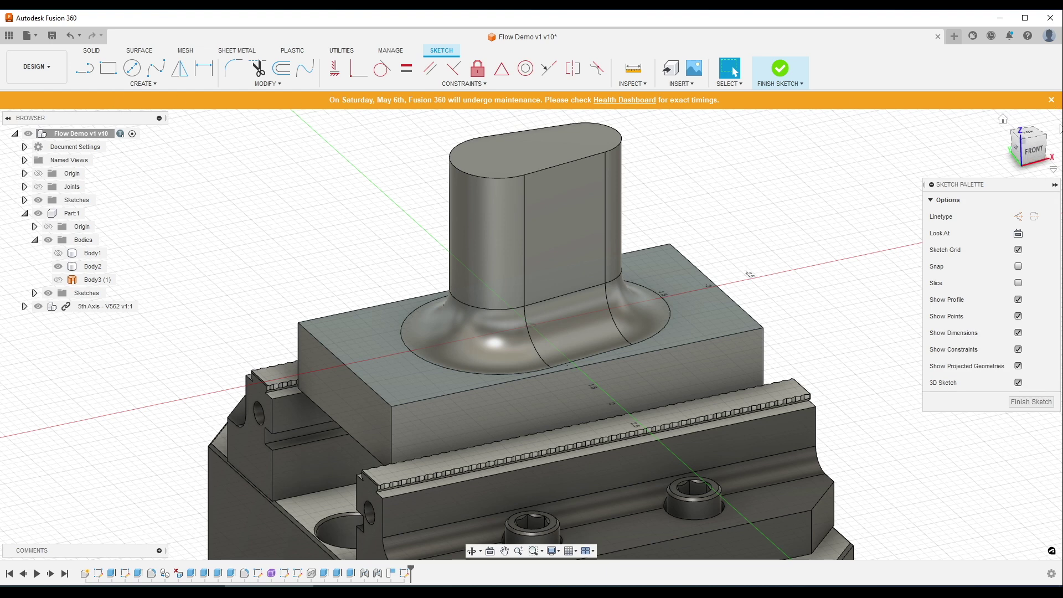
left_click(1051, 100)
- Include the four fillet faces around the boss as 3D geometry in the sketch and finish the sketch
left_click(144, 83)
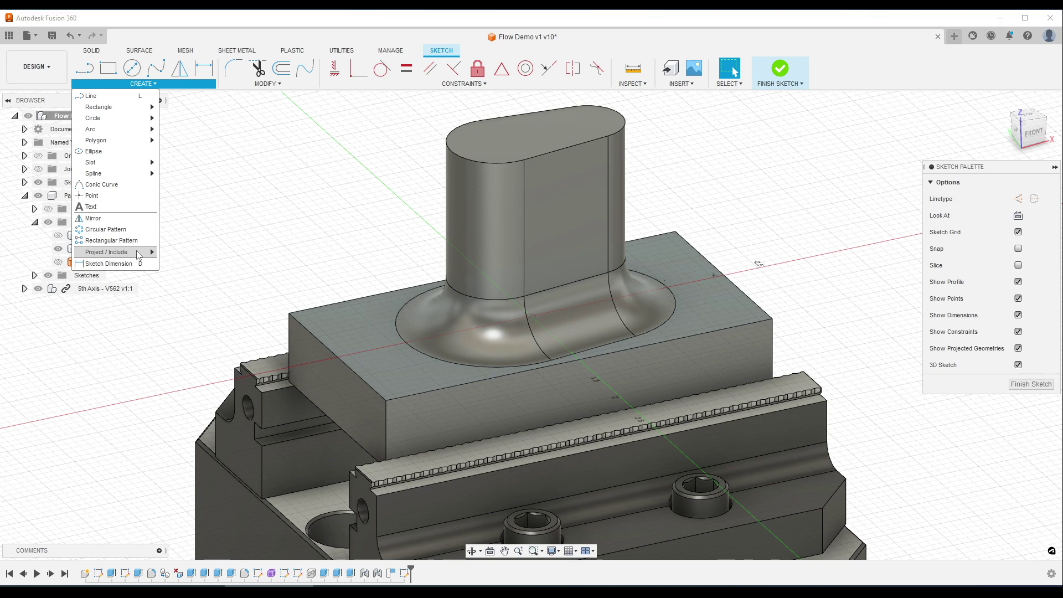
mouse_move(141, 253)
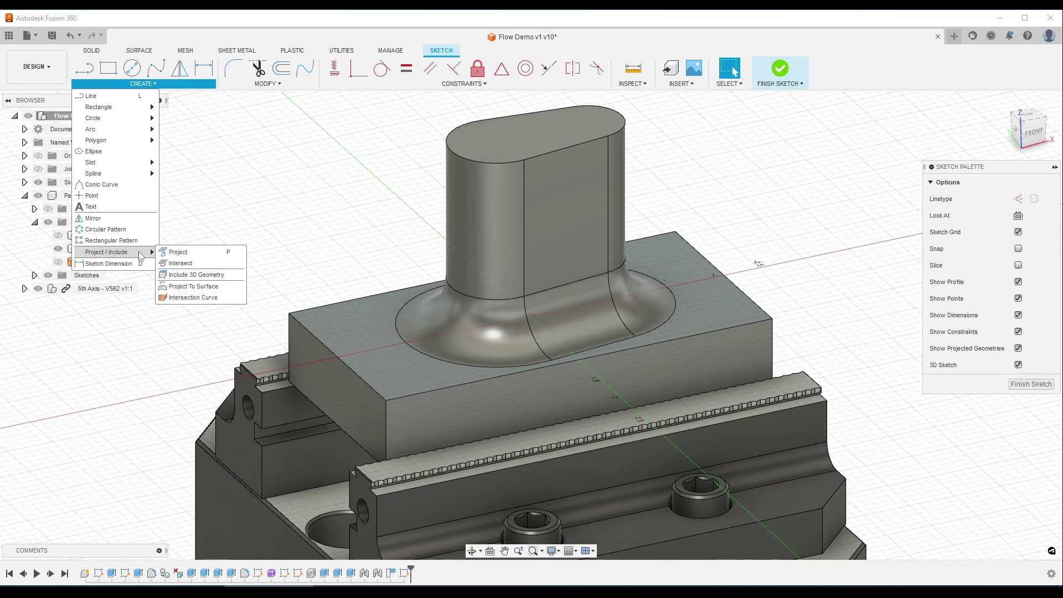
left_click(197, 277)
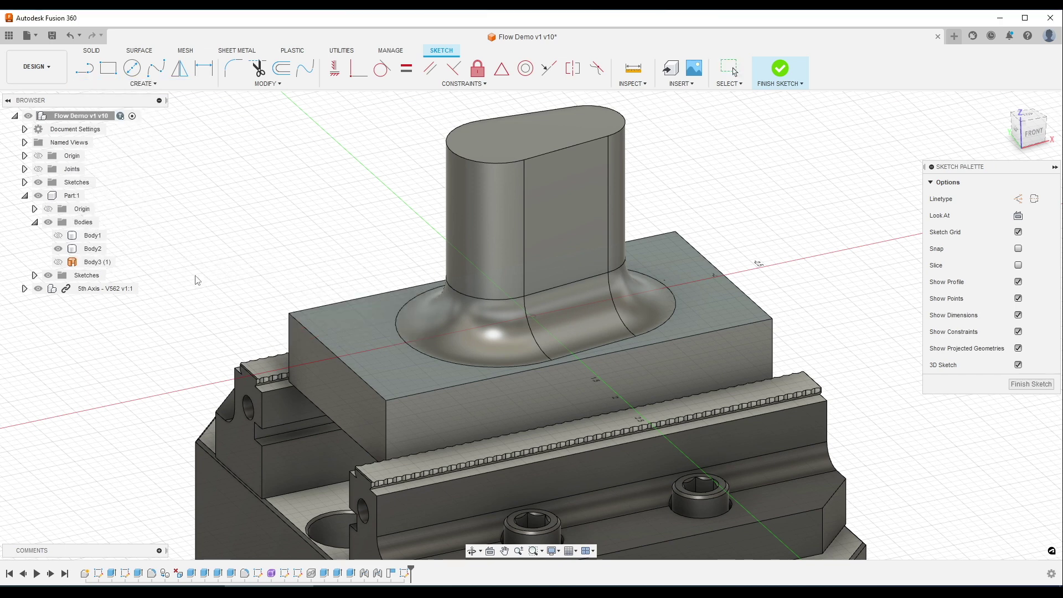
left_click(458, 312)
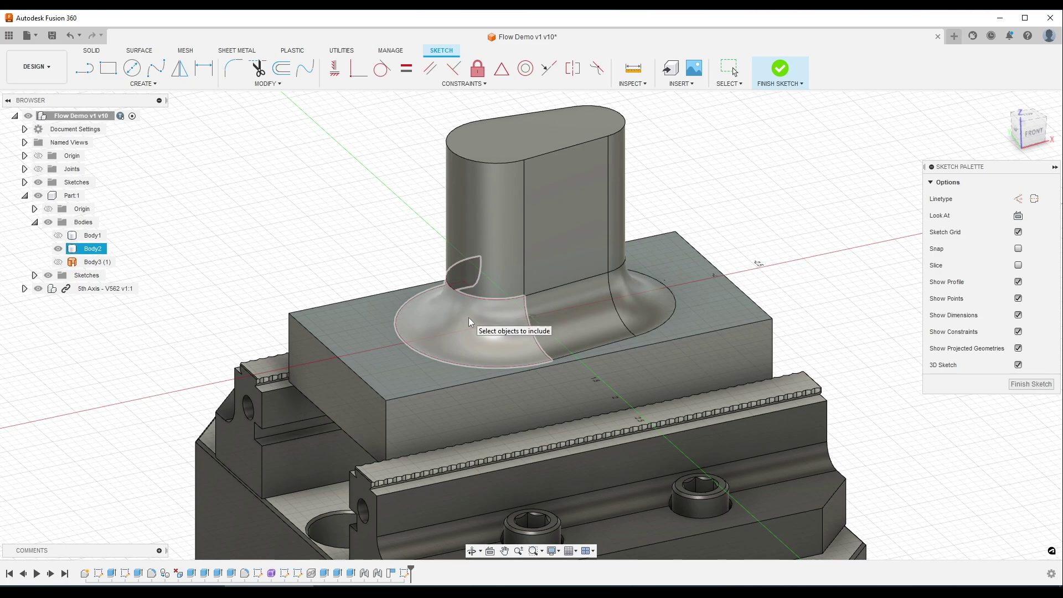
left_click(557, 330)
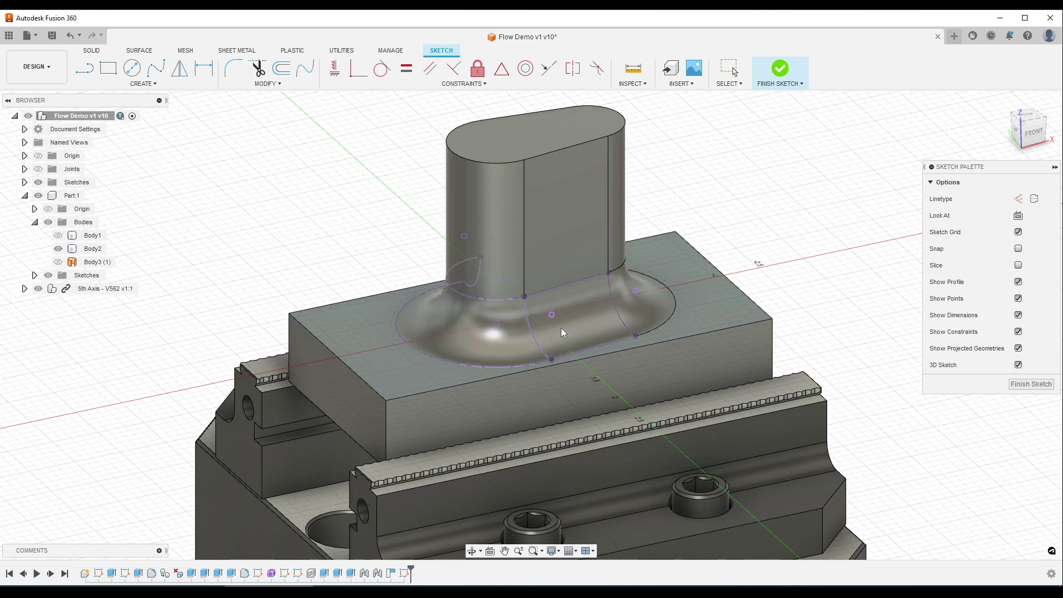
mouse_move(560, 328)
middle_mouse_down("shift")
mouse_move(535, 332)
mouse_move(653, 310)
mouse_move(685, 371)
mouse_move(640, 244)
middle_mouse_up("shift")
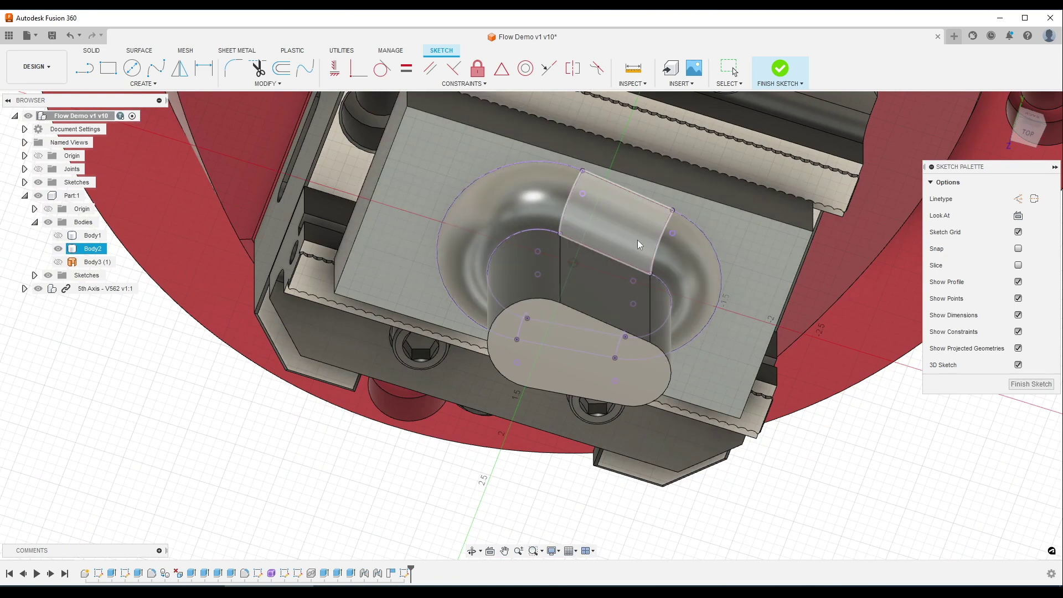
left_click(1031, 384)
- Hide the 5th Axis vise component and Body2 so that only the sketch curves are displayed
middle_click_drag(752, 411, 790, 313, "shift")
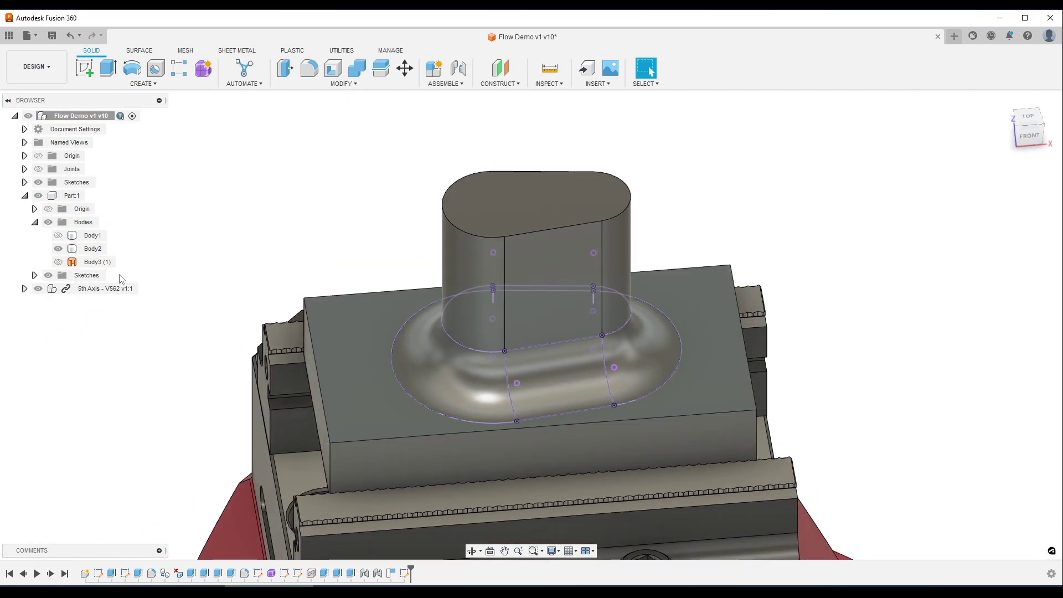
left_click(38, 289)
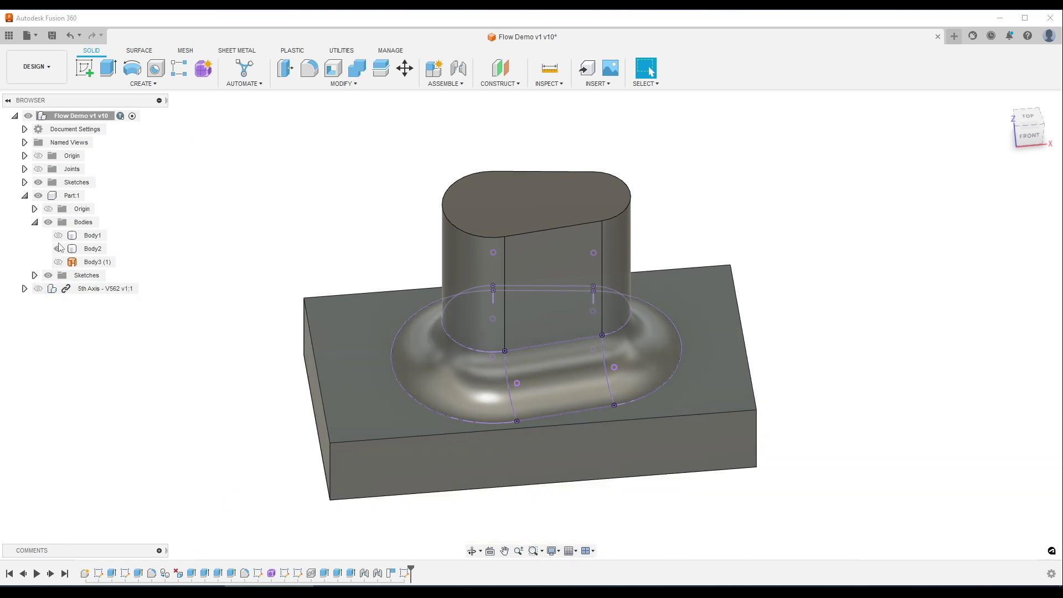
left_click(59, 249)
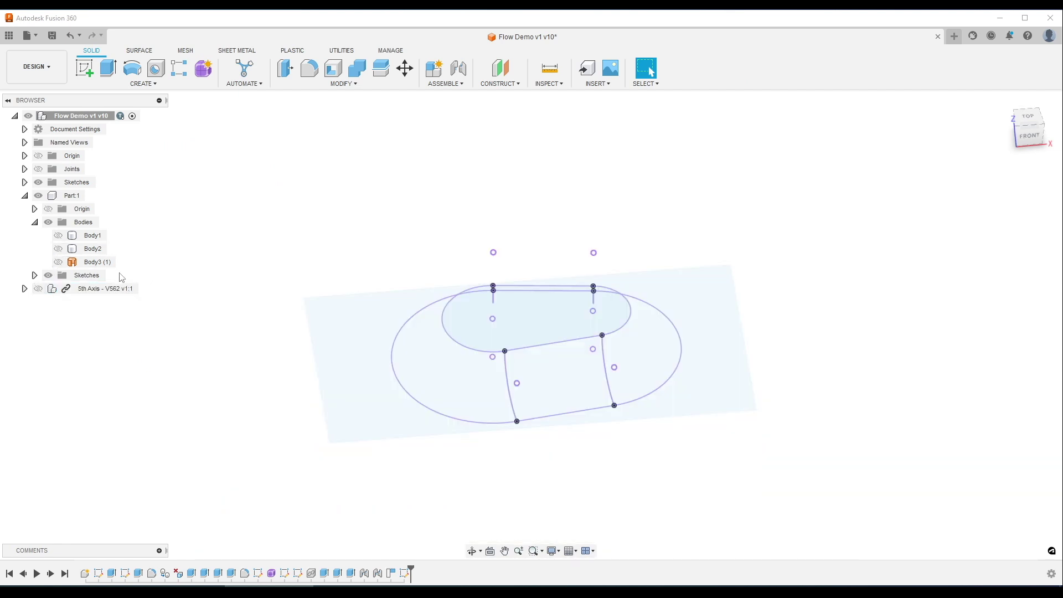
mouse_move(248, 331)
middle_mouse_down("shift")
mouse_move(257, 297)
mouse_move(298, 271)
mouse_move(261, 273)
mouse_move(282, 311)
middle_mouse_up("shift")
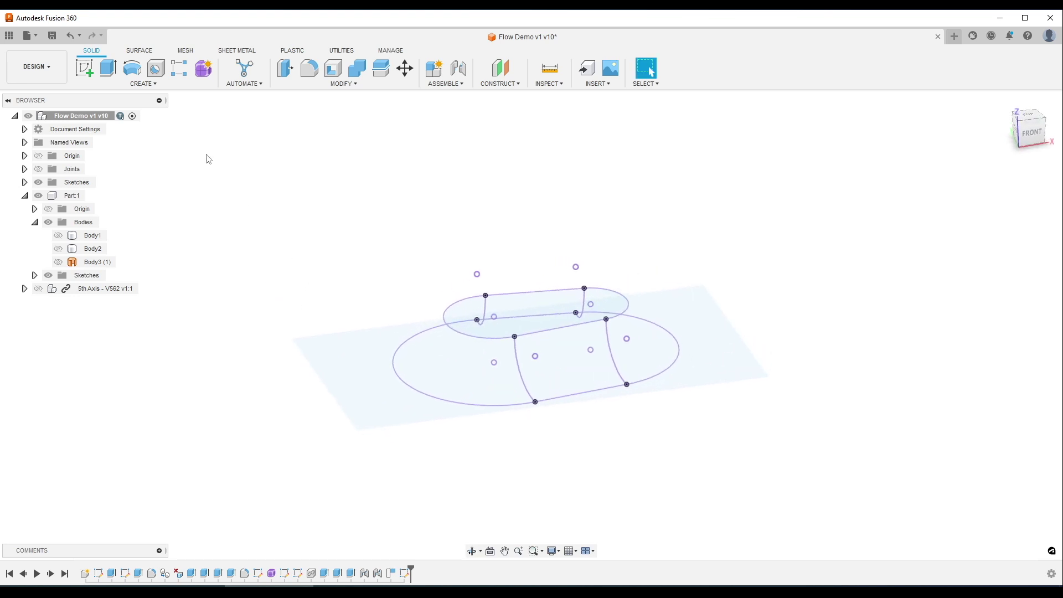
- Create a form and start a T-Spline Sweep of one unchained fillet arc along the chained lower outline around the boss
left_click(144, 83)
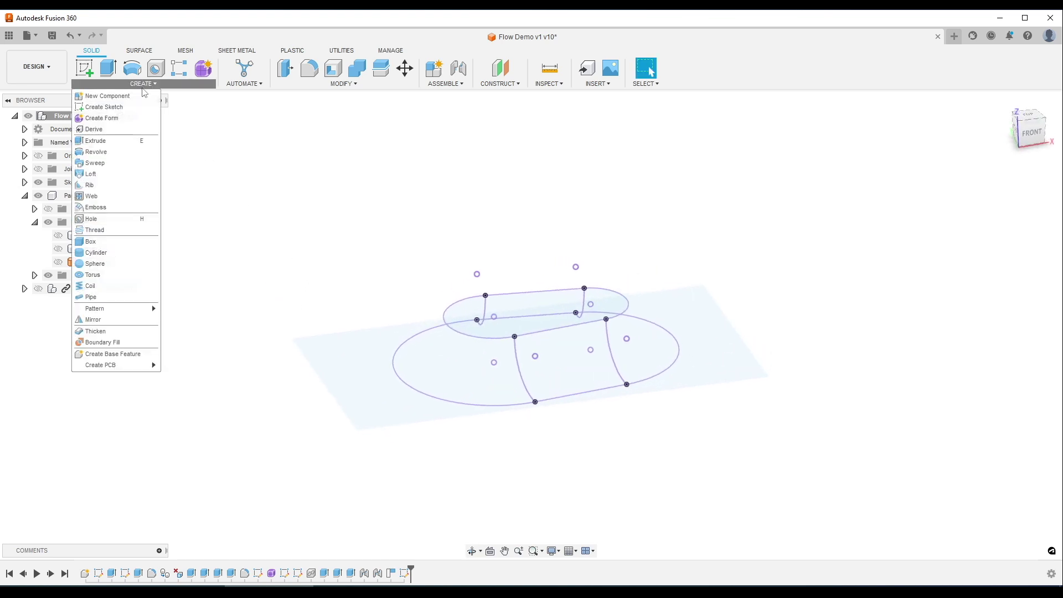
left_click(129, 123)
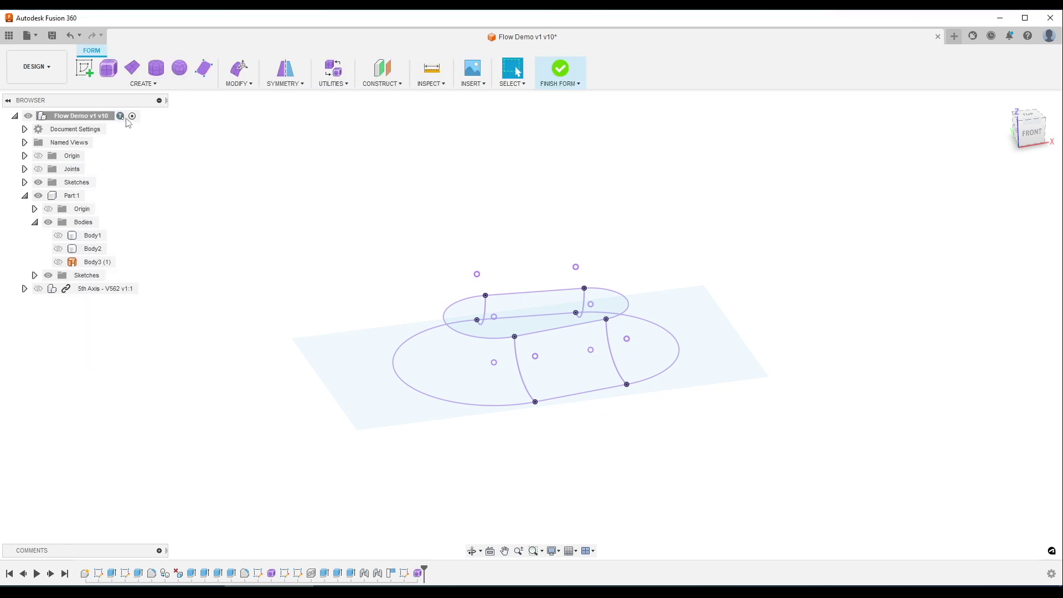
left_click(140, 83)
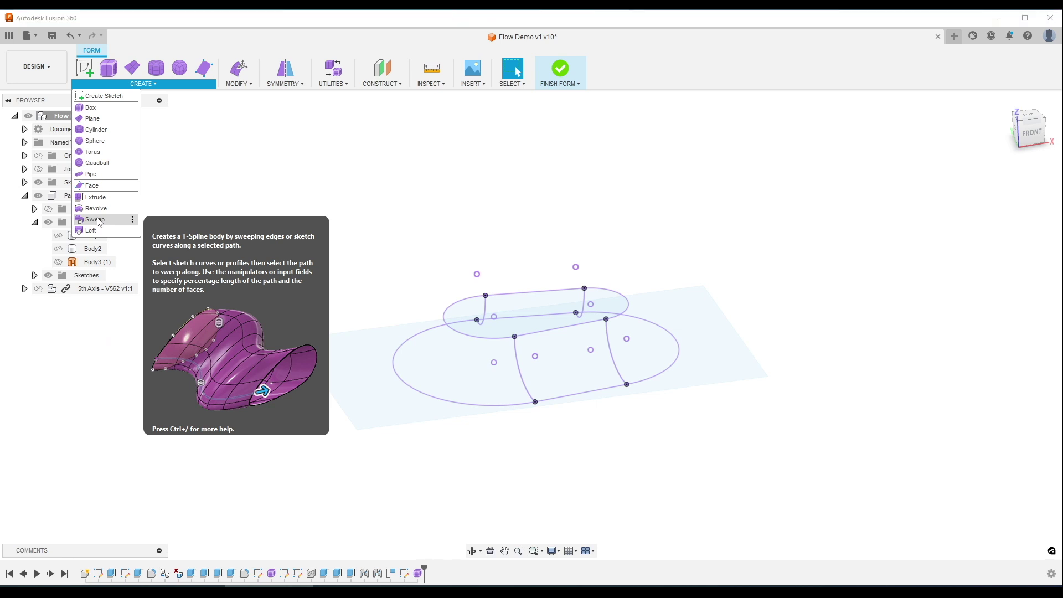
left_click(99, 220)
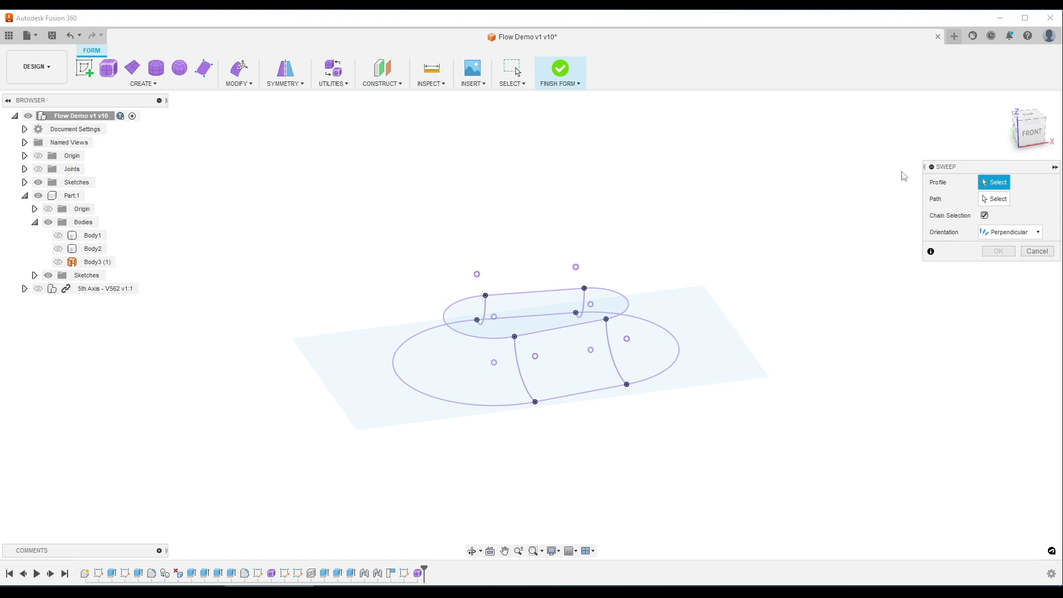
scroll(709, 321, "up", 1)
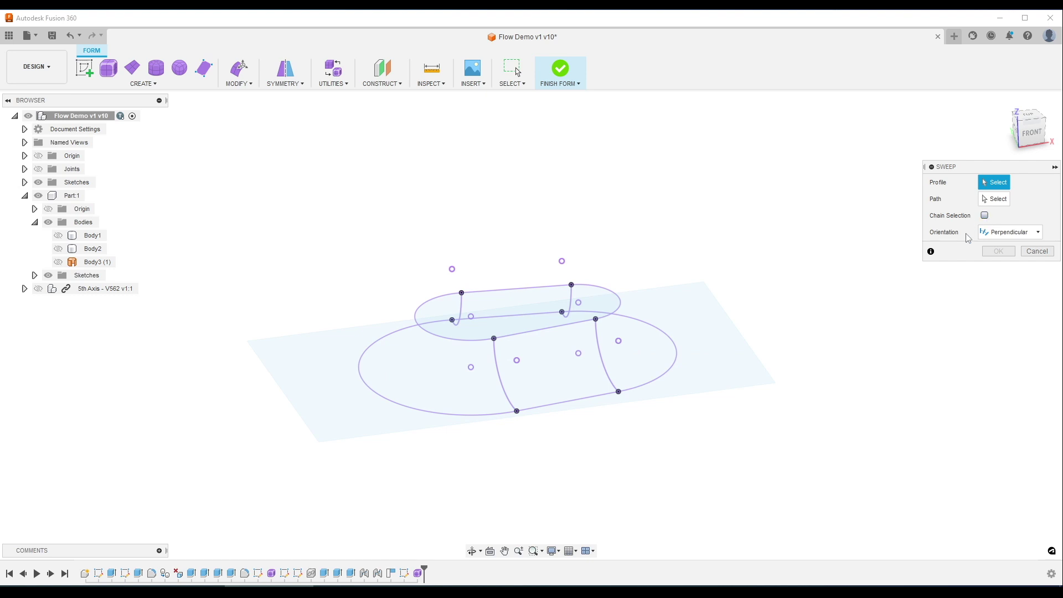
left_click(670, 327)
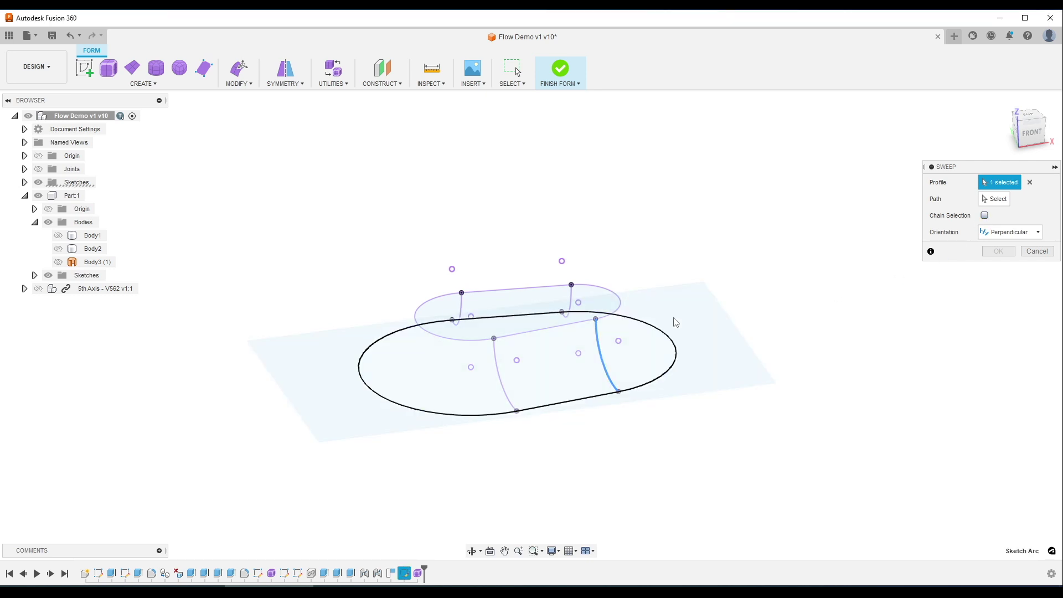
left_click(992, 205)
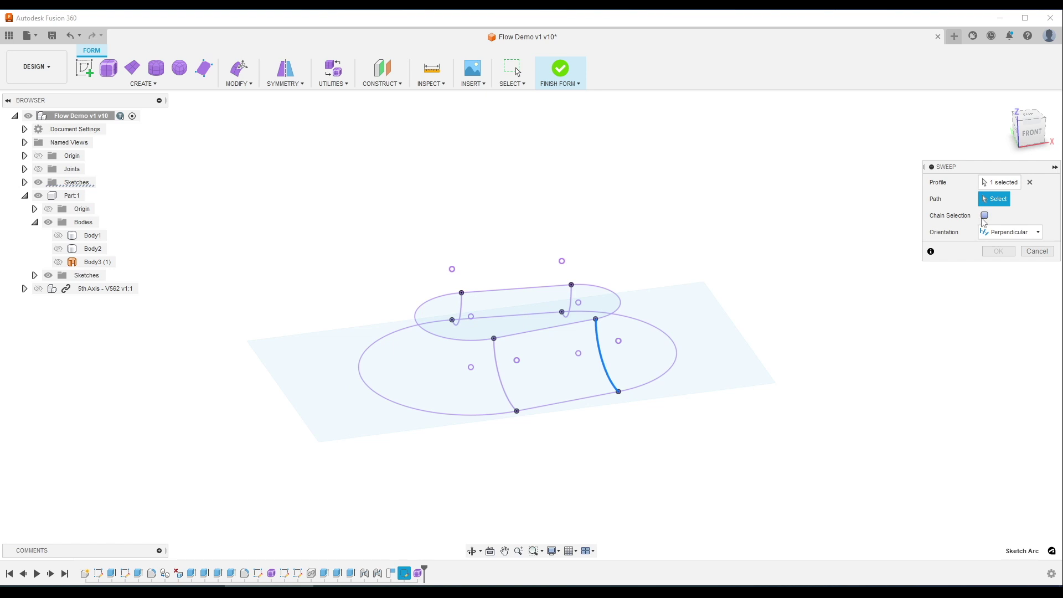
left_click(632, 394)
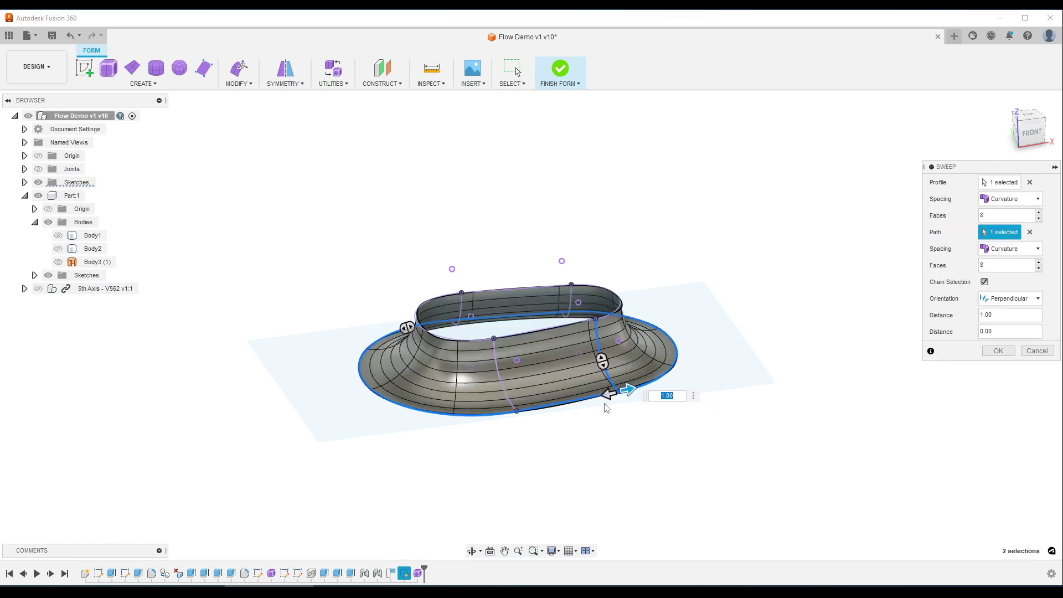
- Set the sweep to 15 faces along the path and complete it
middle_click_drag(609, 427, 605, 443, "shift")
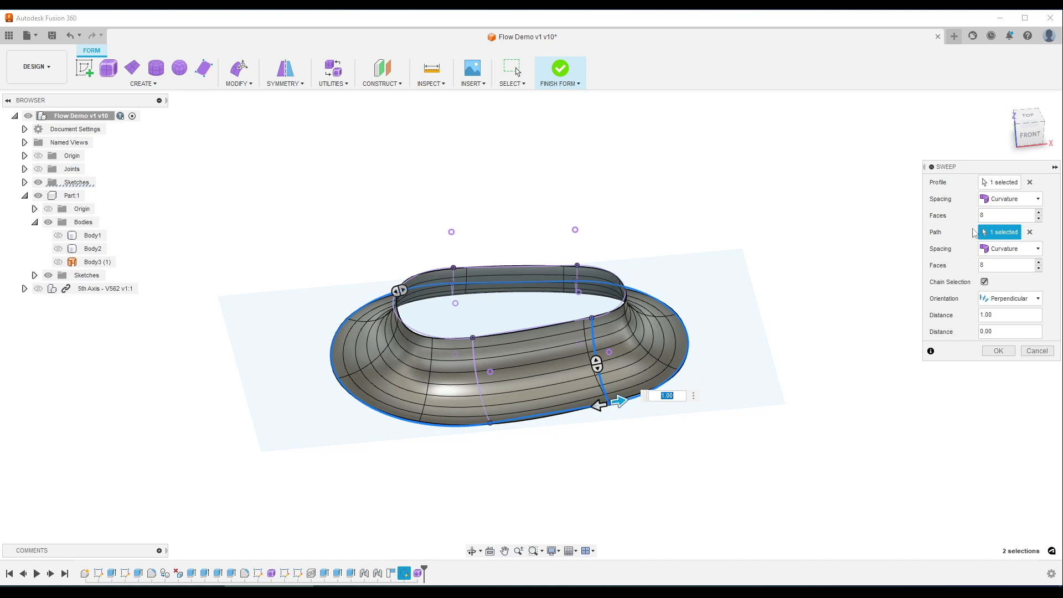
left_click(1027, 117)
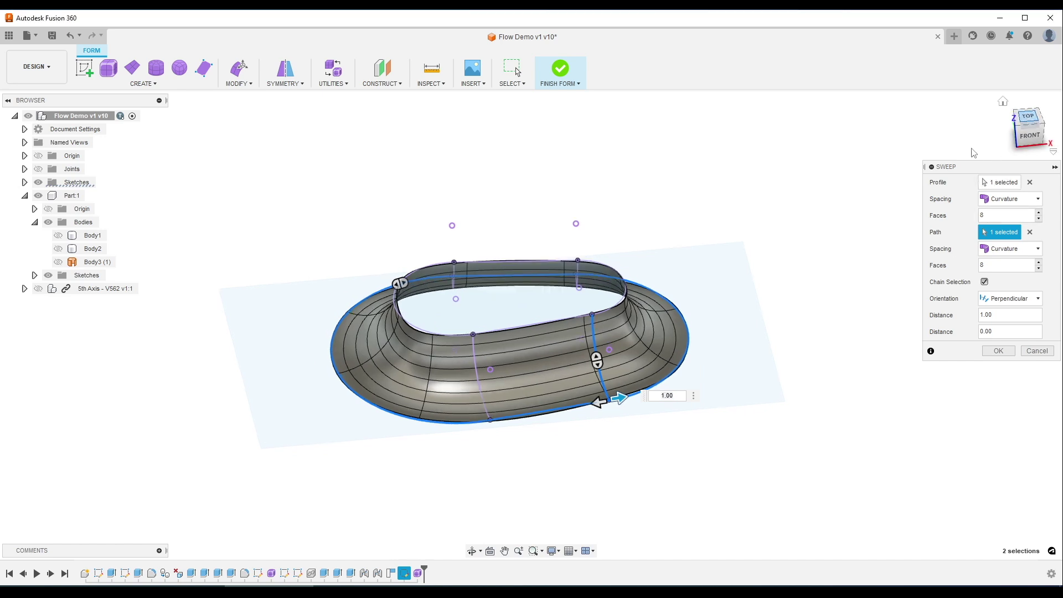
middle_click_drag(698, 150, 685, 281)
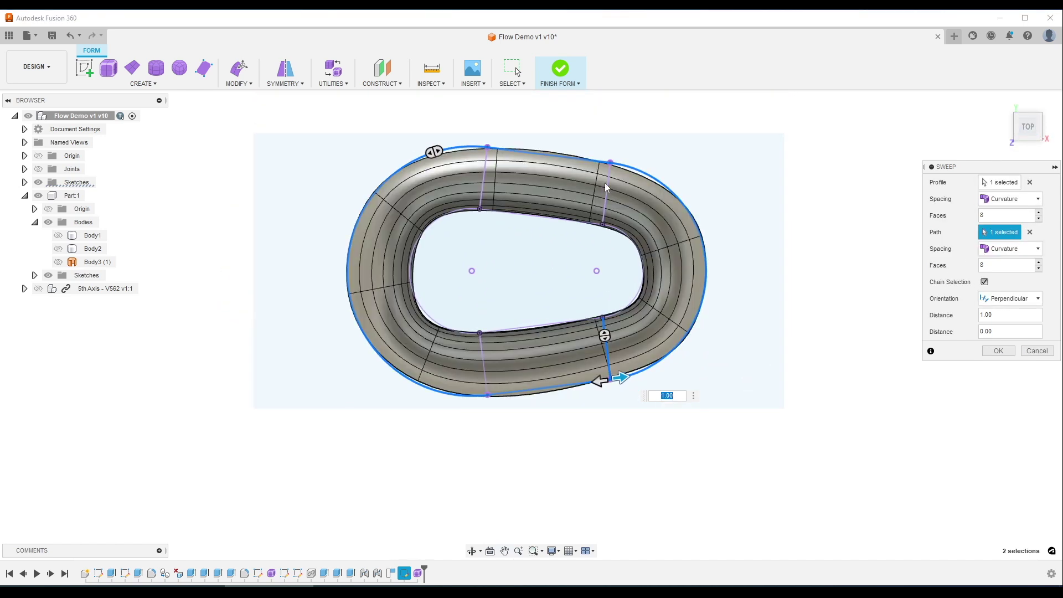
scroll(602, 173, "up", 2)
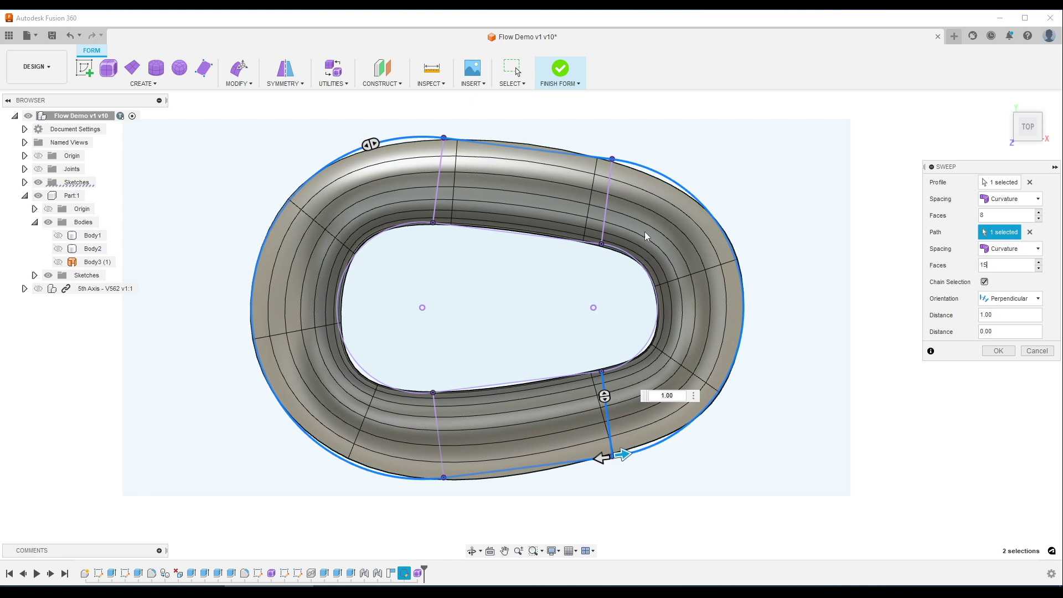
key("Return")
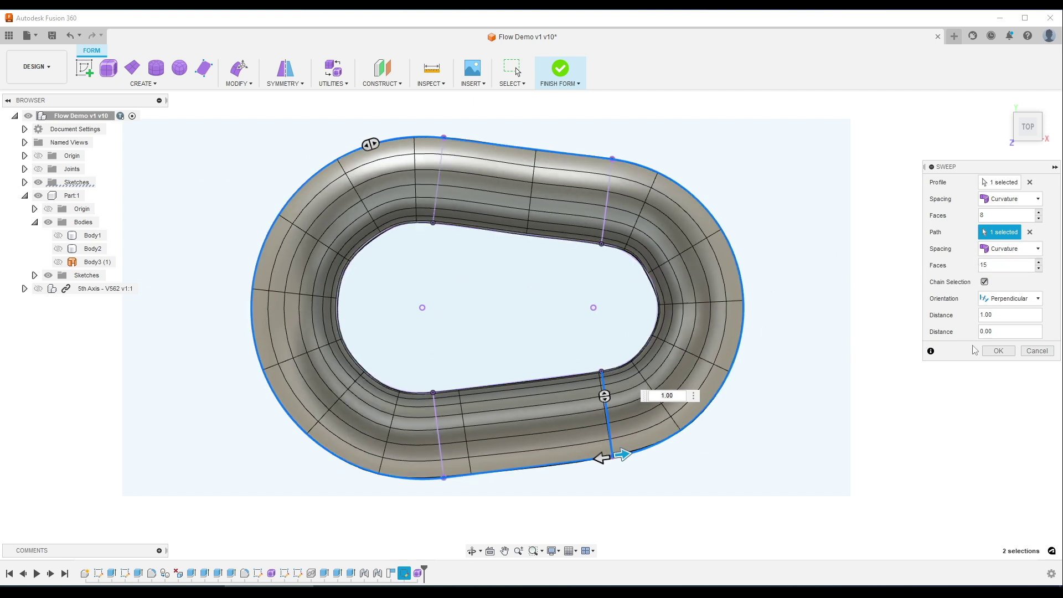
left_click(996, 352)
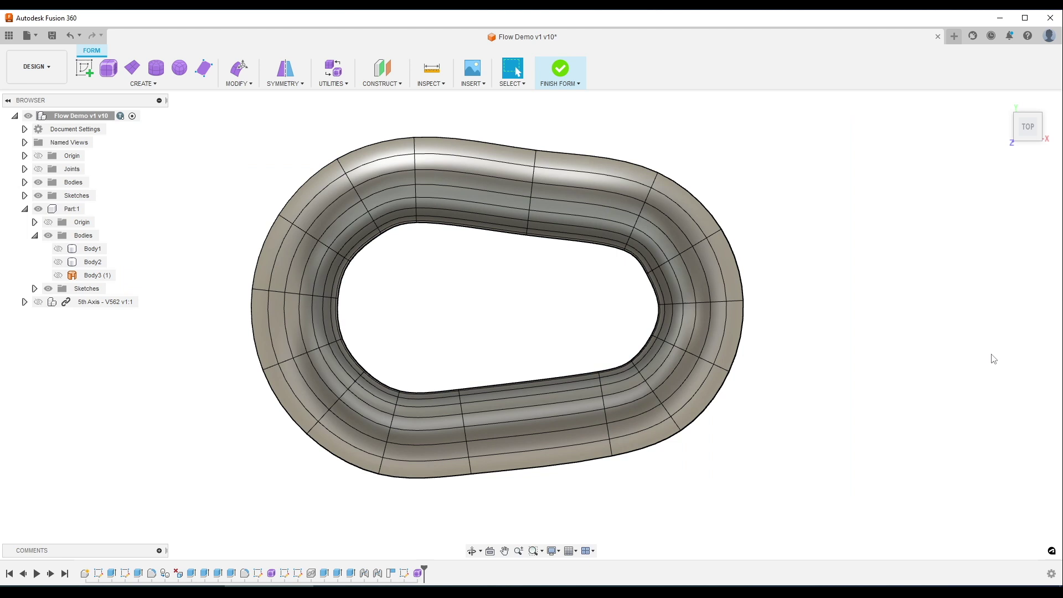
- Finish the form, hide the sketches and show Body2
left_click(560, 69)
middle_click_drag(416, 297, 433, 278, "shift")
left_click(501, 369)
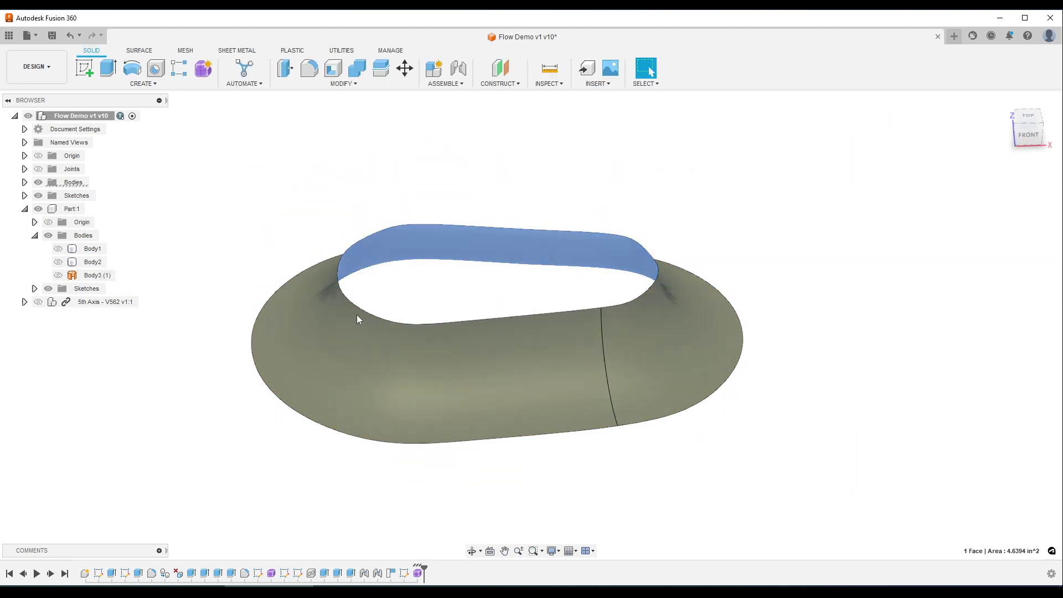
left_click(280, 193)
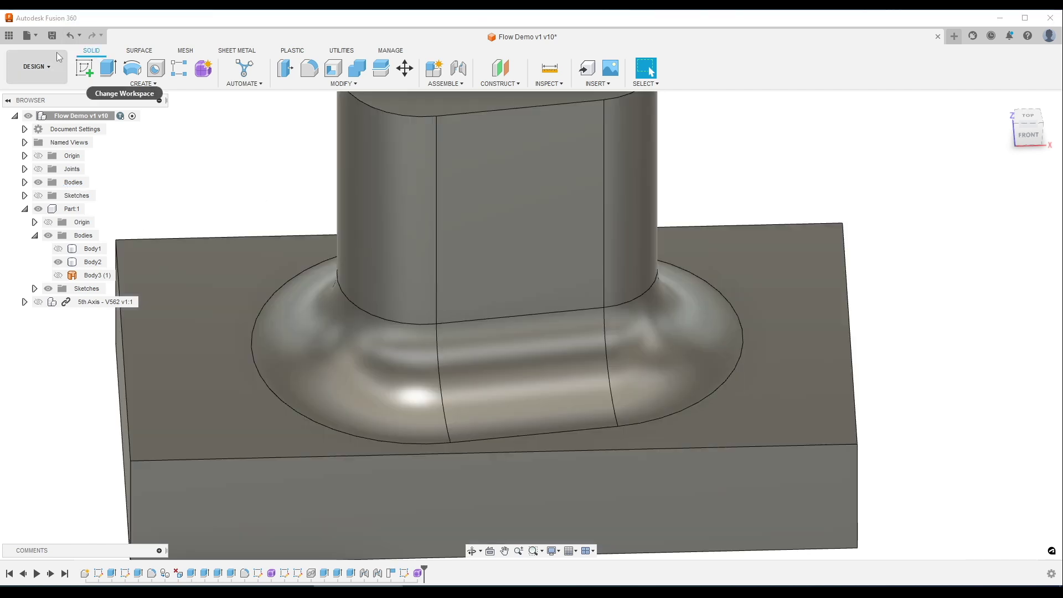
- Switch to the Manufacture workspace and create a 3D Flow operation using tool 1, the 1" R1/2" ball end mill
left_click(38, 67)
left_click(43, 192)
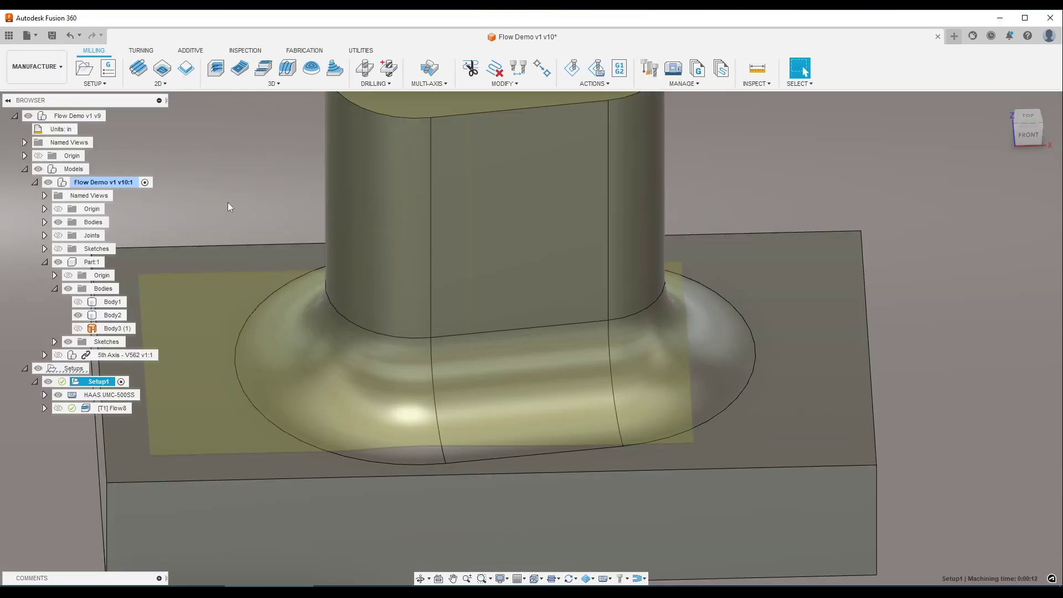
left_click(274, 83)
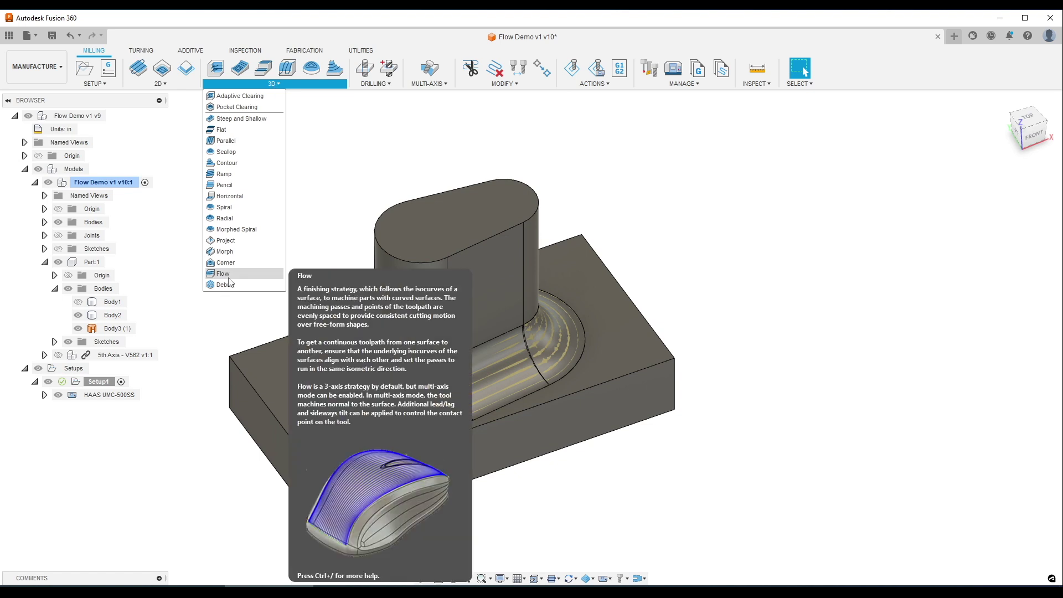
left_click(226, 276)
left_click(1004, 216)
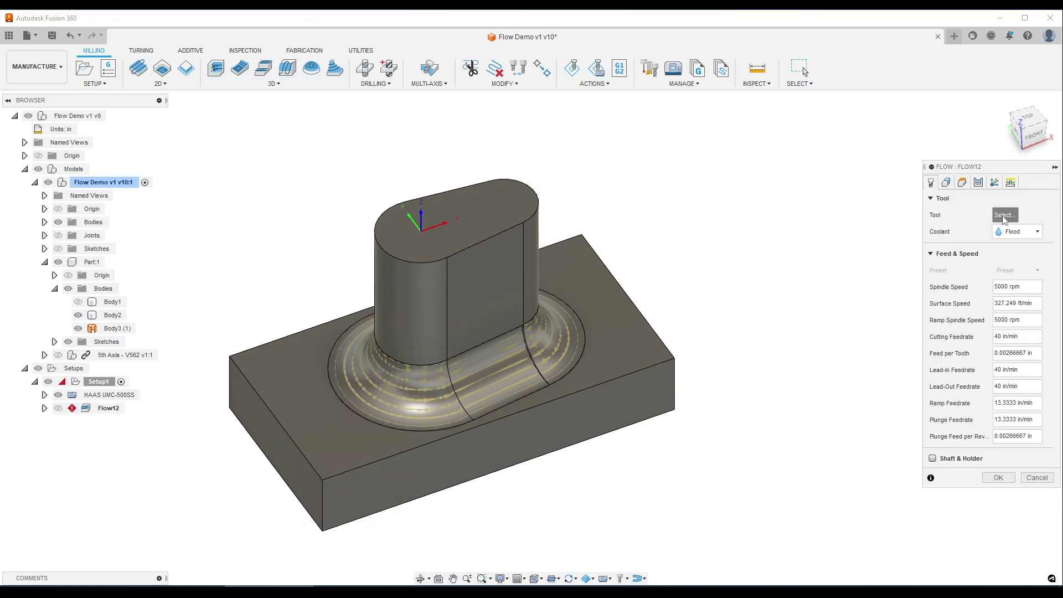
left_click(452, 164)
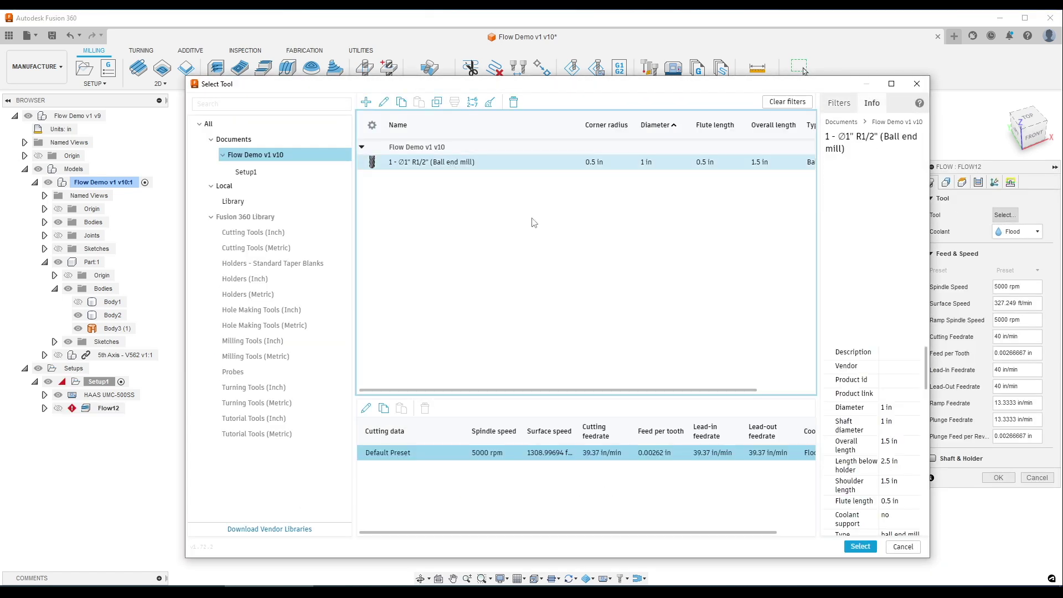
left_click(860, 547)
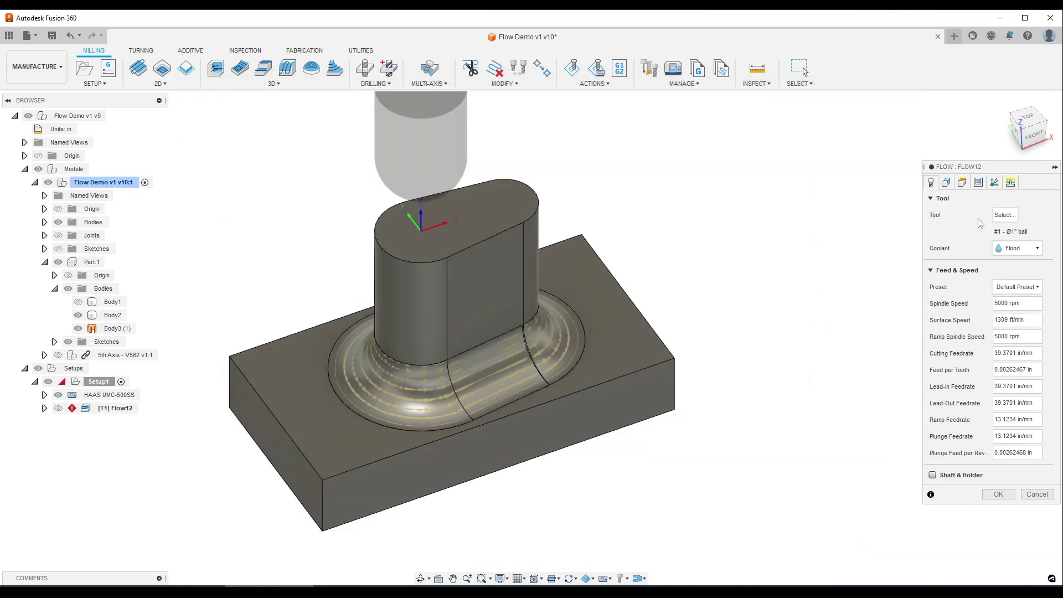
- Hide Body2 and select the swept T-Spline surface around the boss as the Flow operation's geometry
left_click(947, 184)
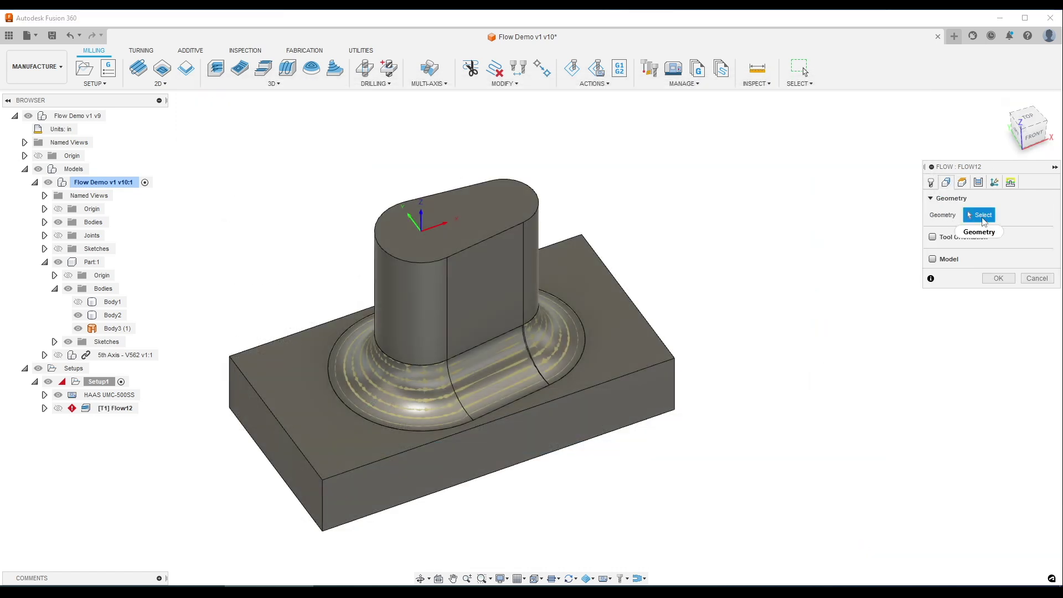
left_click(247, 343)
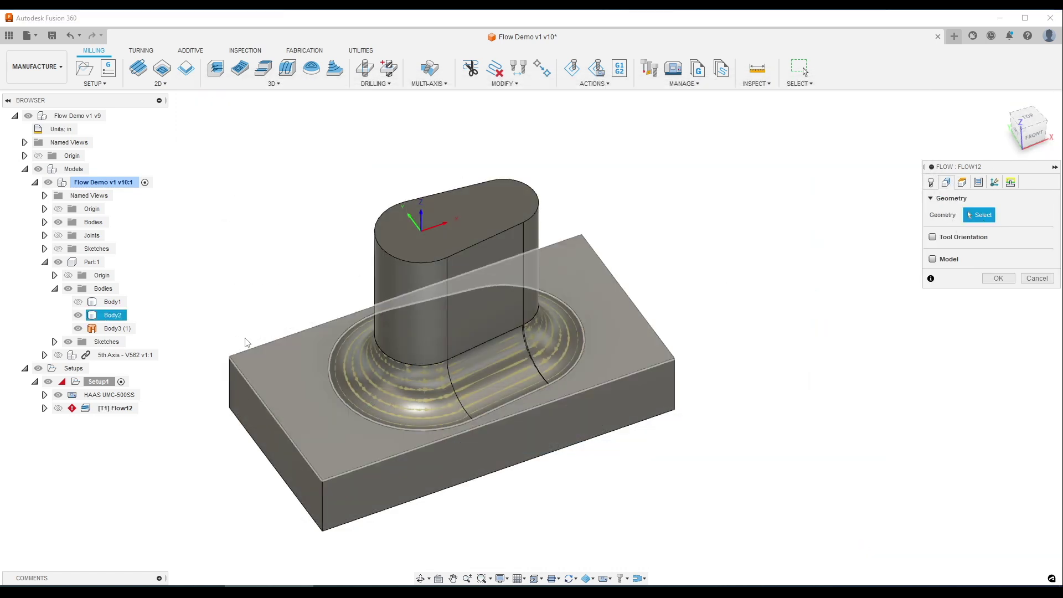
left_click(78, 315)
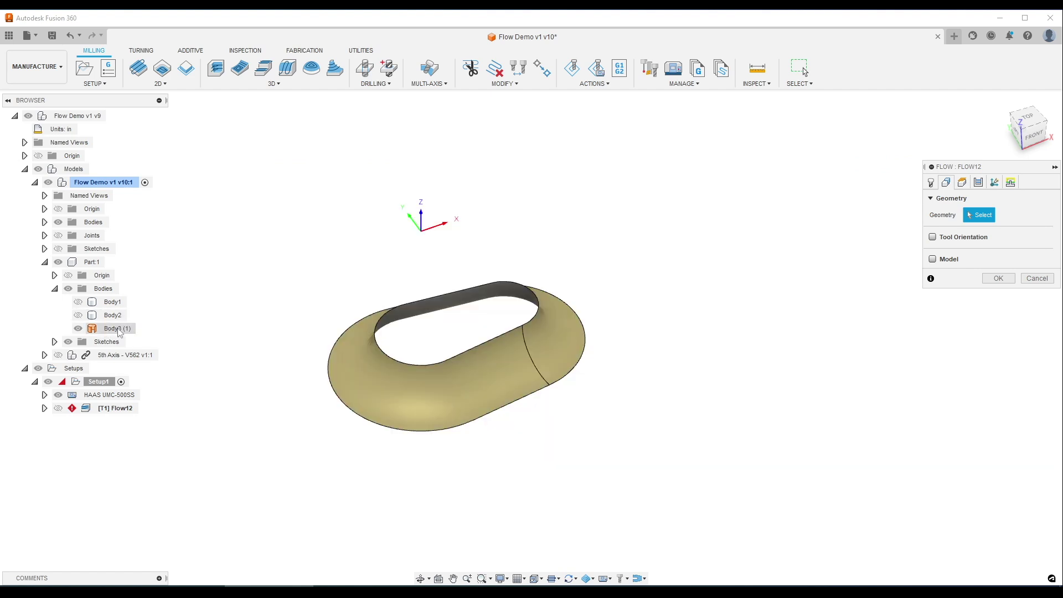
left_click(110, 329)
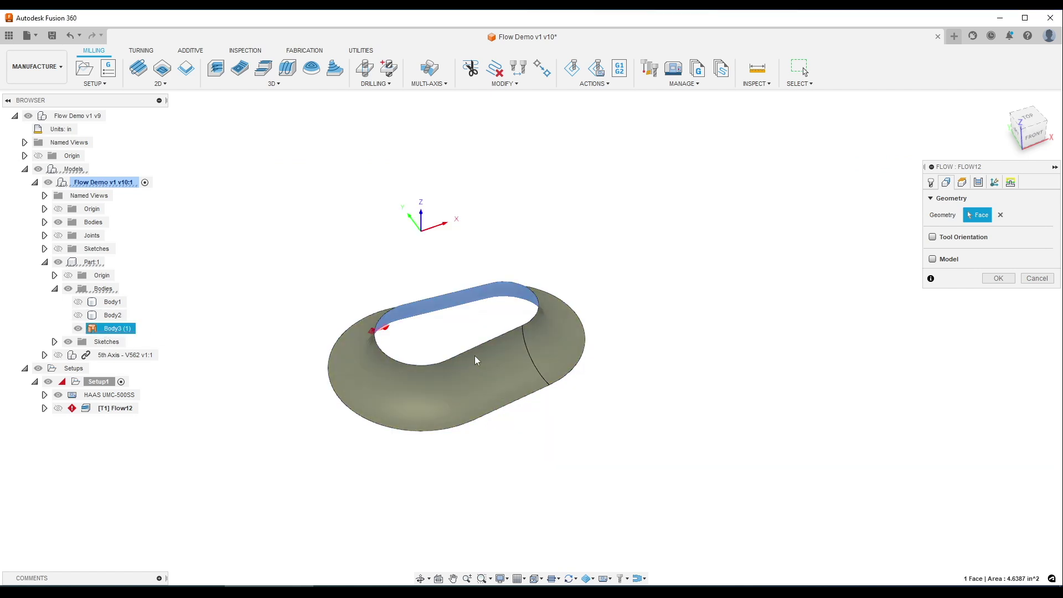
left_click(474, 385)
- Orient the flow direction so the passes run around the boss, and generate the Flow toolpath
scroll(380, 314, "up", 4)
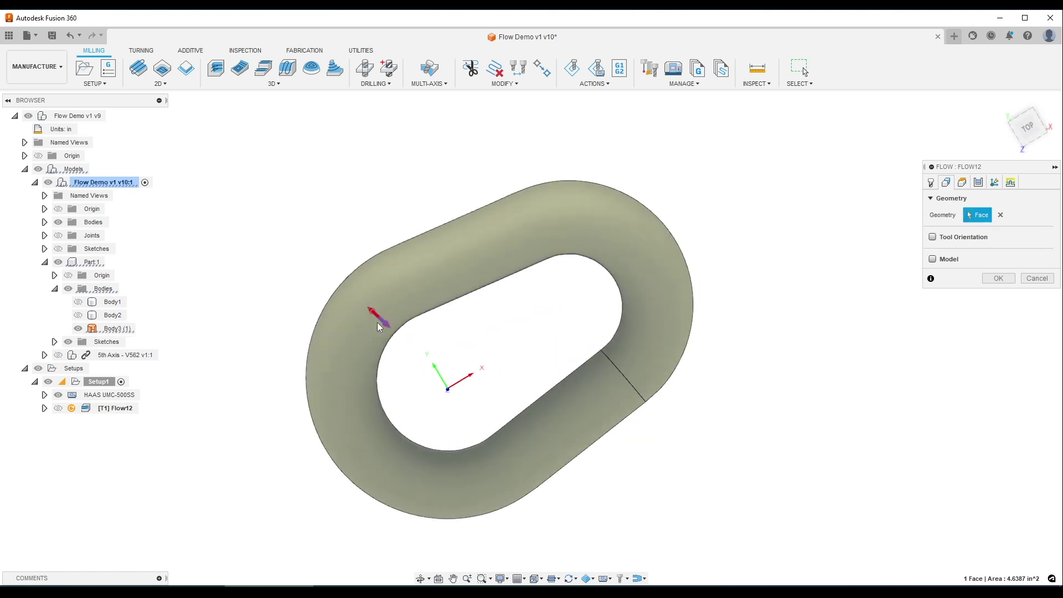
middle_click_drag(545, 366, 487, 341, "shift")
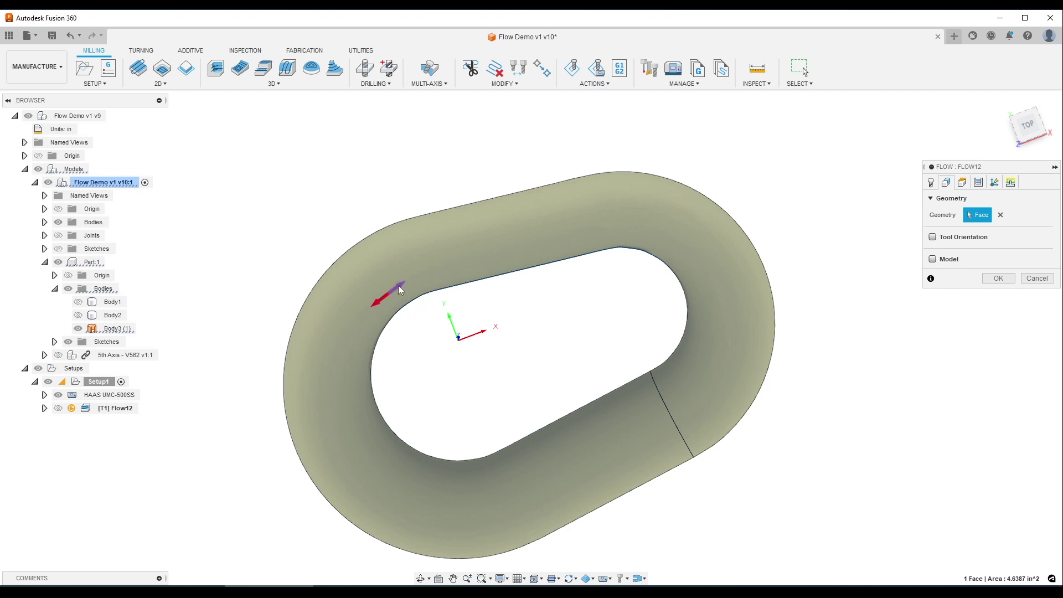
left_click(395, 304)
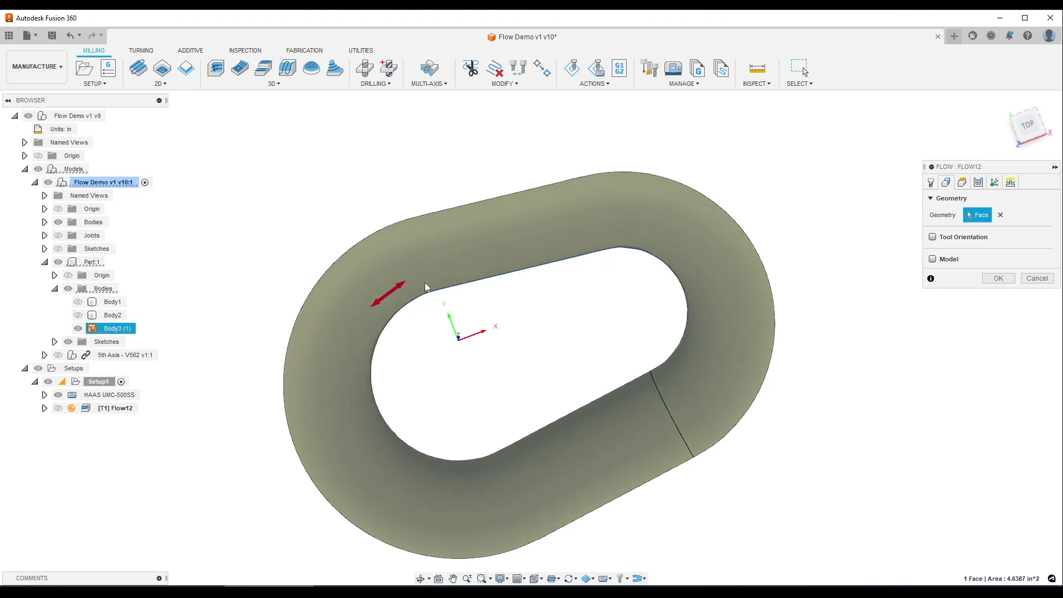
left_click(998, 278)
- Show Body2 and hide the Body3 (1) surface to view the toolpath on the solid part
left_click(78, 329)
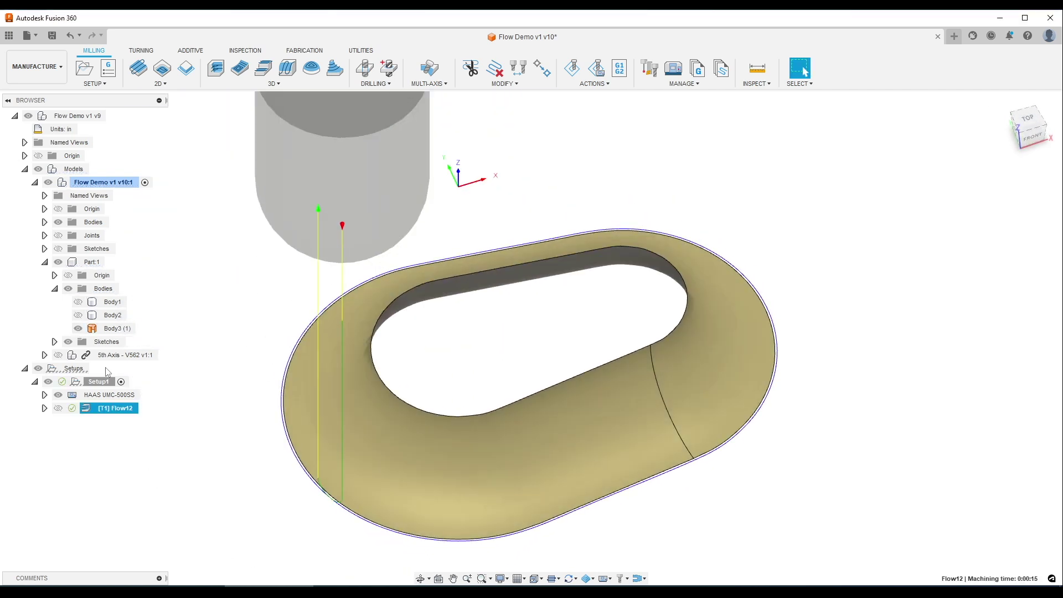
left_click(77, 315)
left_click(77, 328)
scroll(338, 388, "down", 1)
middle_click_drag(354, 394, 404, 299)
- Simulate the Flow12 toolpath, examine the tool's motion around the boss from several sides, and exit the simulation
left_click(574, 65)
left_click(573, 67)
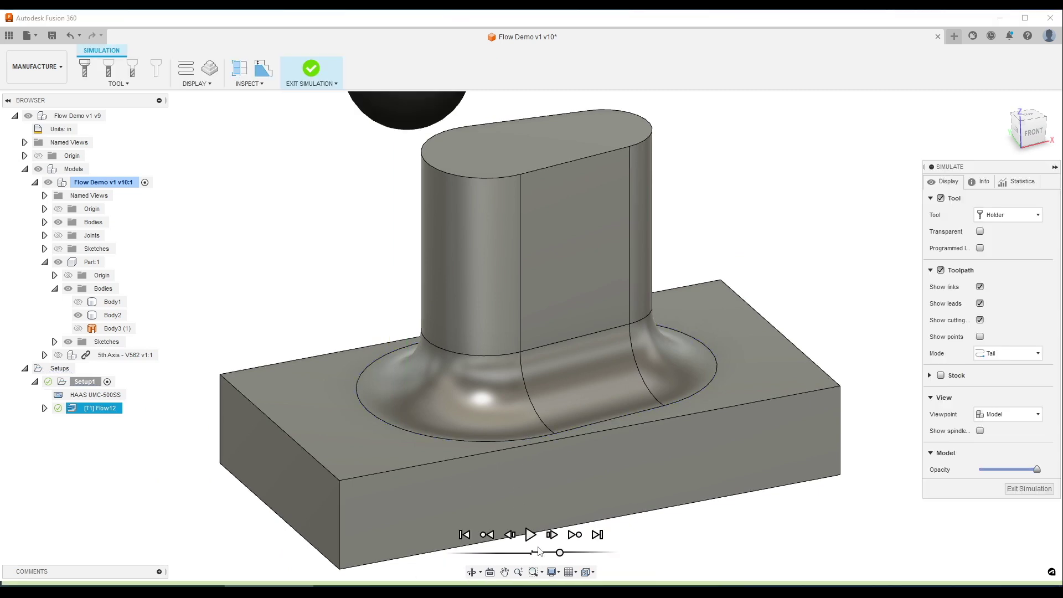
left_click(531, 534)
middle_click_drag(359, 328, 459, 383, "shift")
left_click(1016, 133)
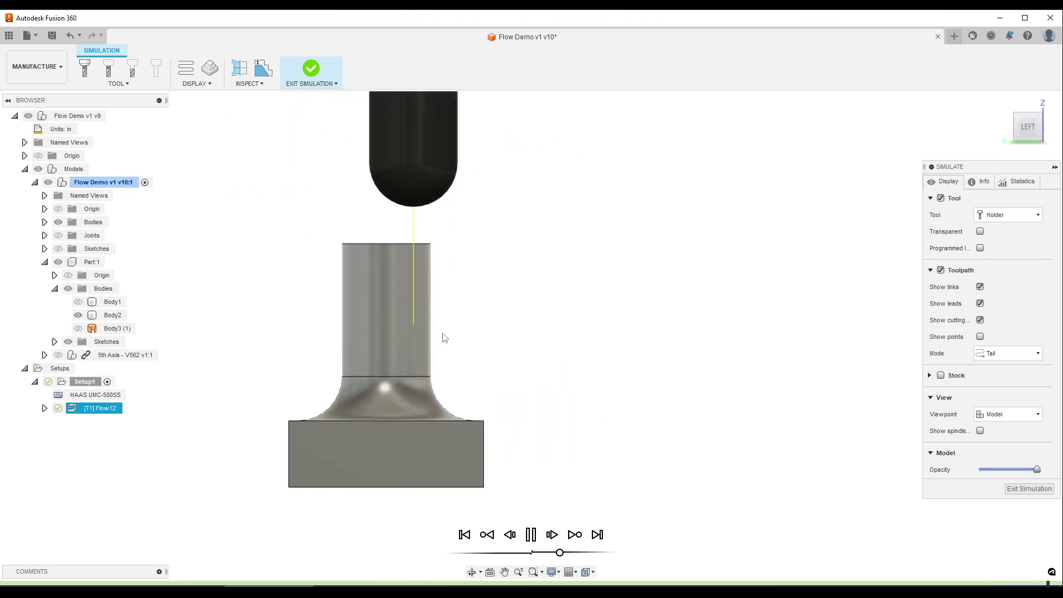
middle_click_drag(441, 337, 398, 163, "shift")
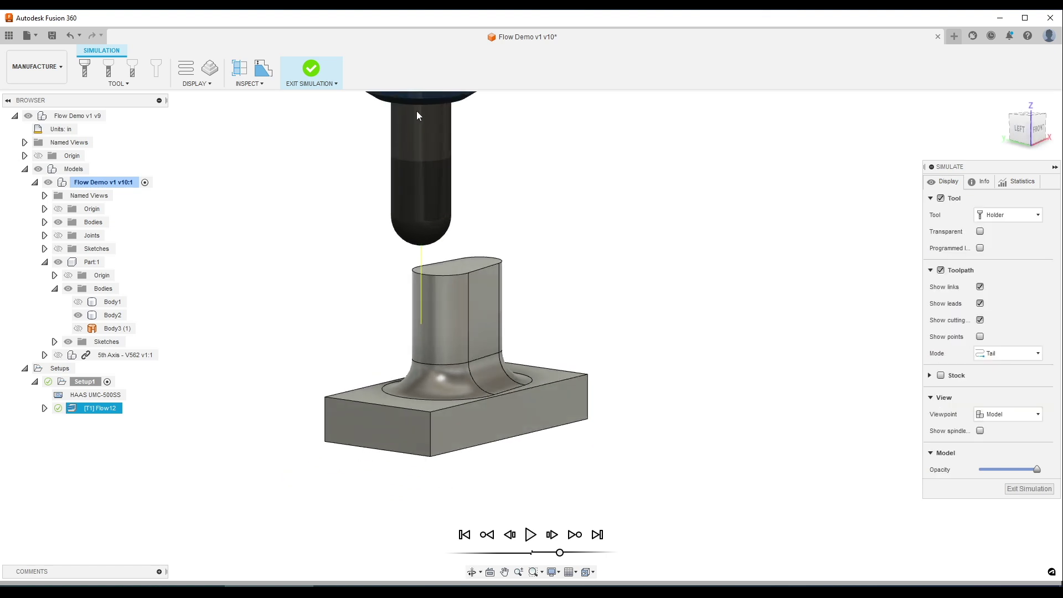
middle_click_drag(417, 113, 453, 356, "shift")
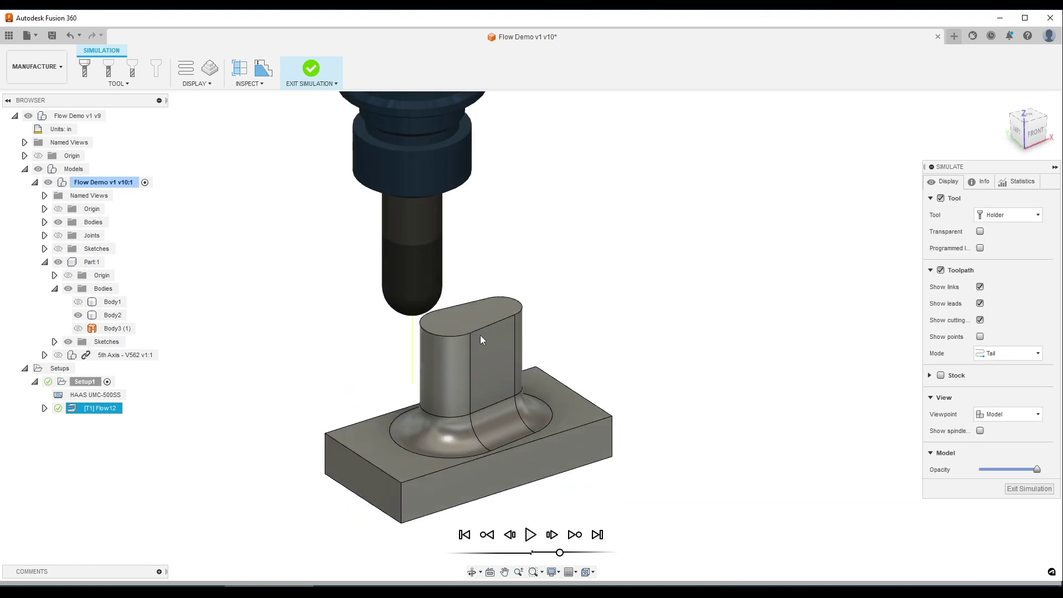
left_click(1029, 488)
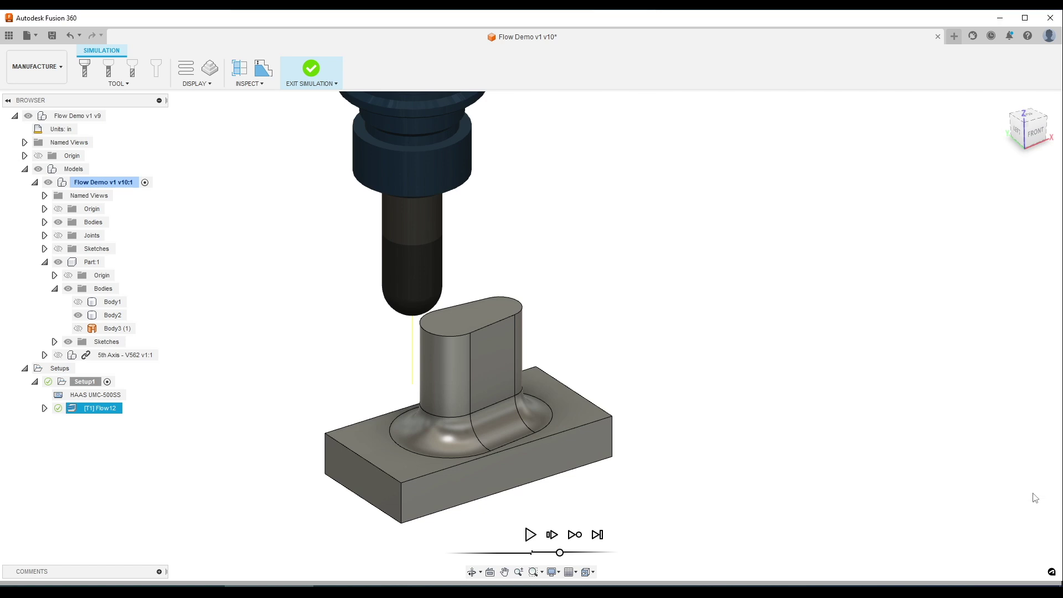
- Enable Use Multi-Axis for the Flow12 operation, regenerate its toolpath, and simulate the tilted tool's motion around the boss
double_click(126, 413)
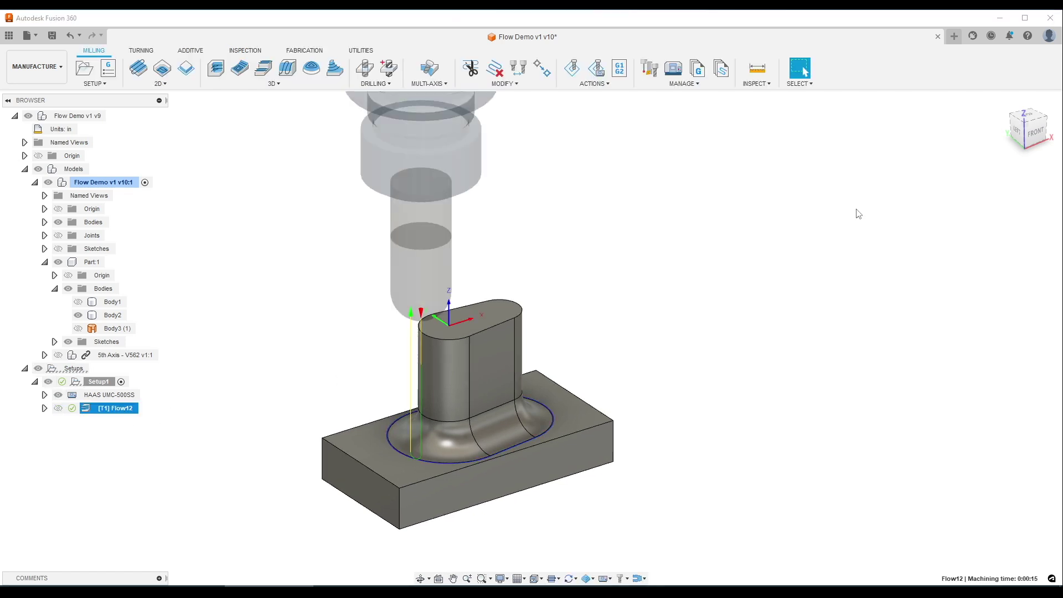
left_click(994, 183)
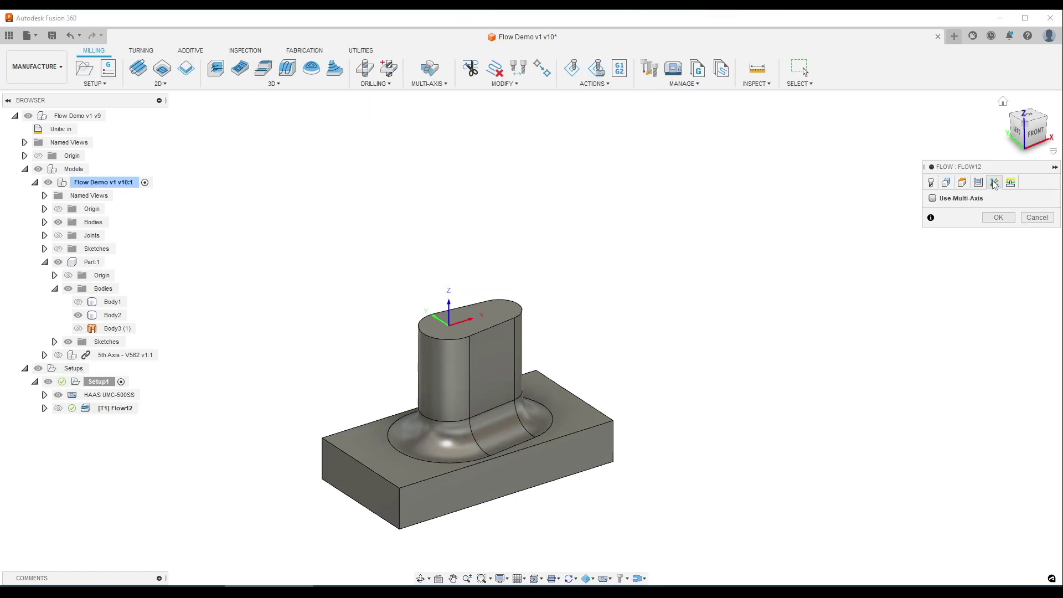
left_click(934, 198)
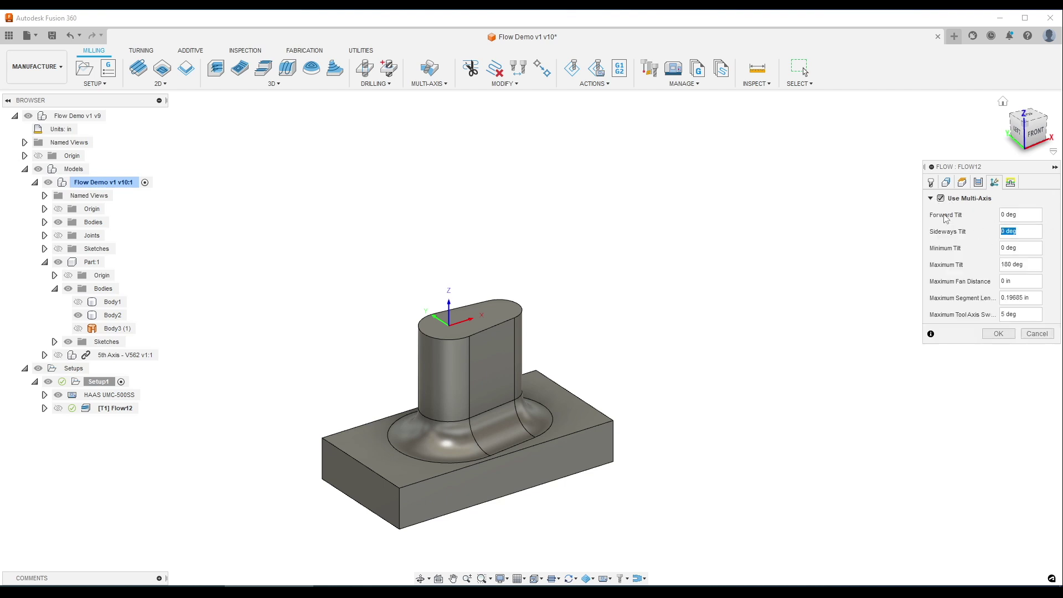
left_click(997, 334)
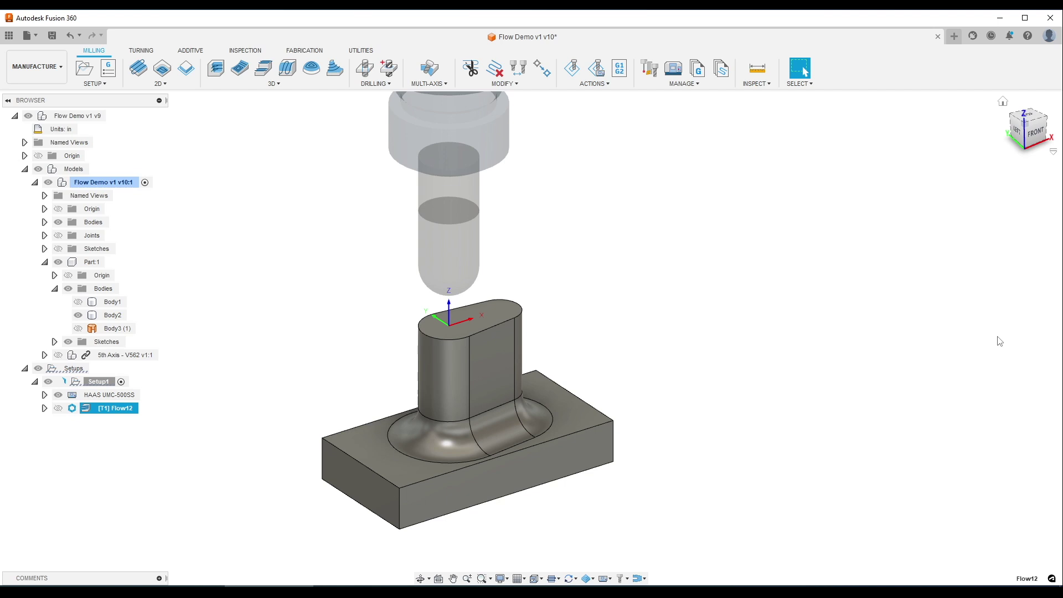
left_click(572, 71)
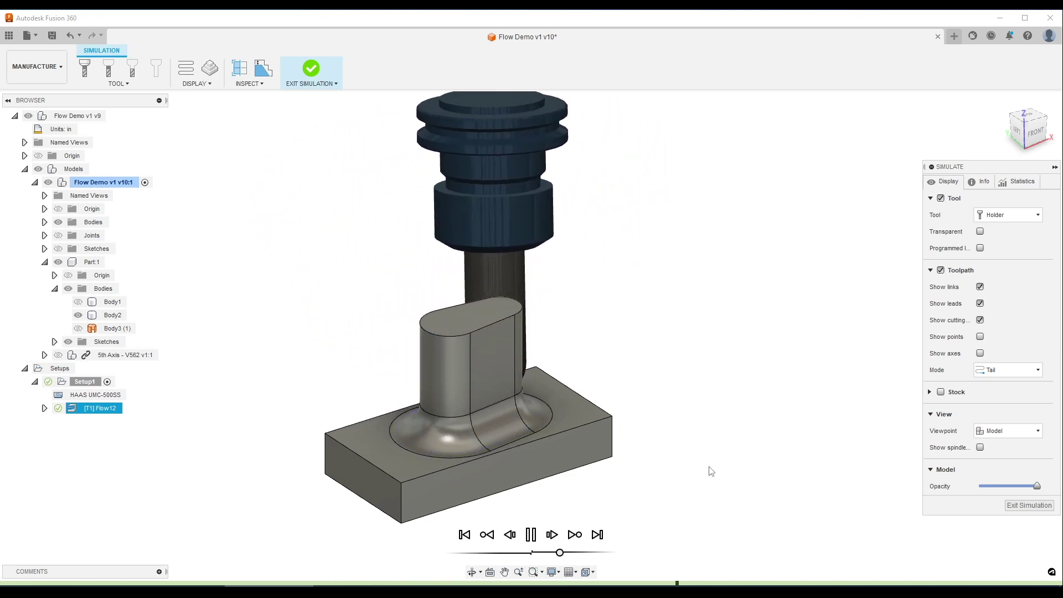
left_click(1036, 506)
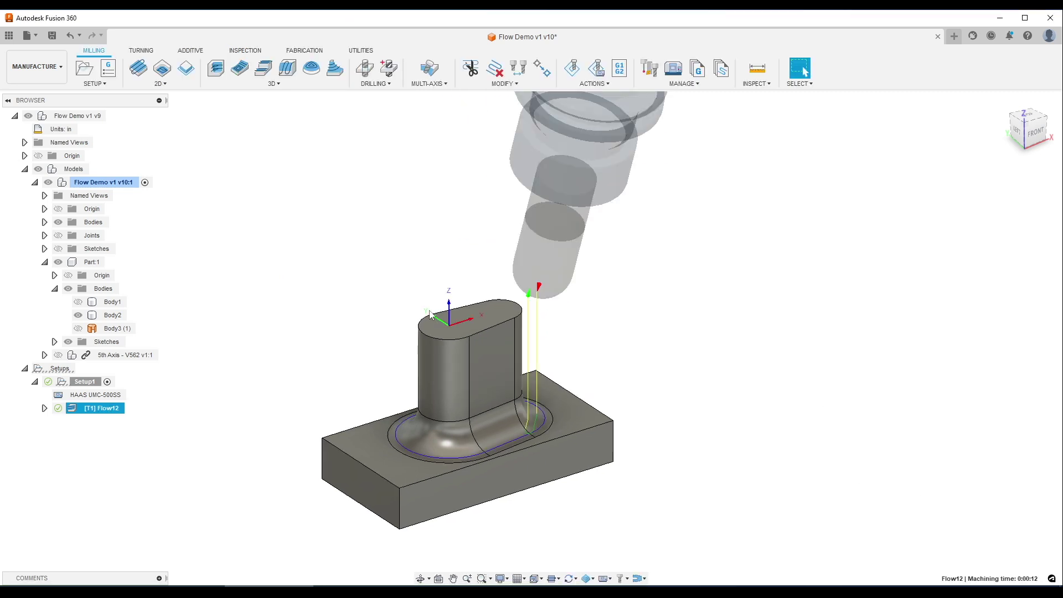
- Review the machine assigned in Setup1's settings, and close them without making changes
left_click(98, 382)
right_click(97, 385)
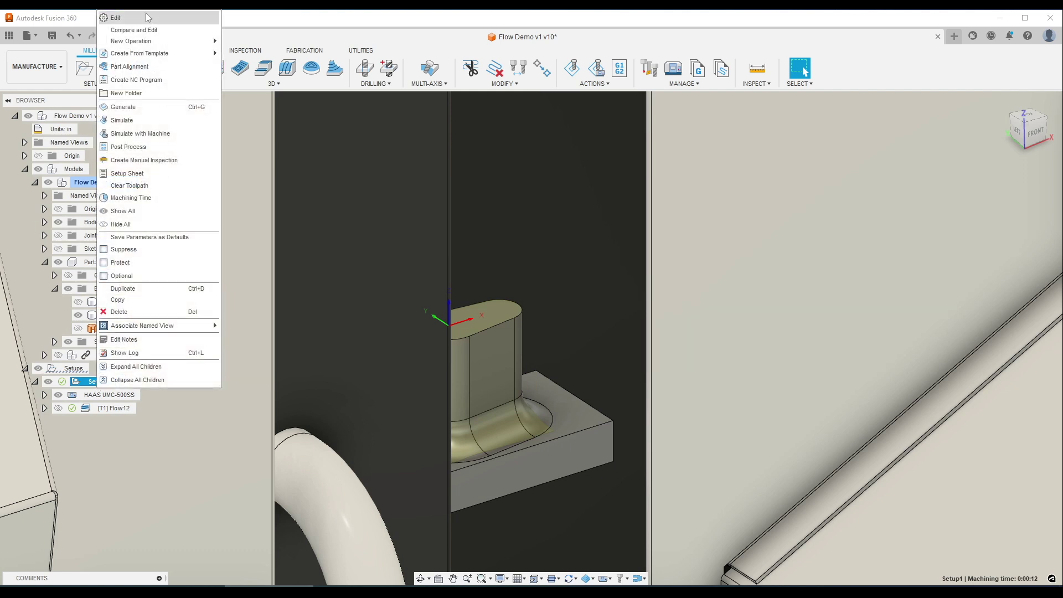
left_click(116, 18)
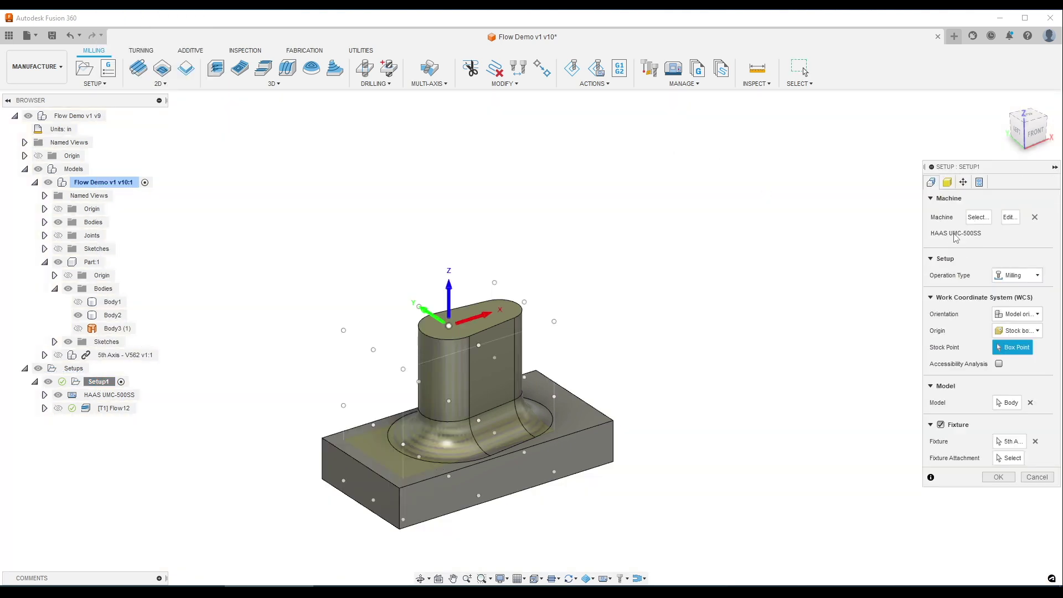
left_click(1038, 477)
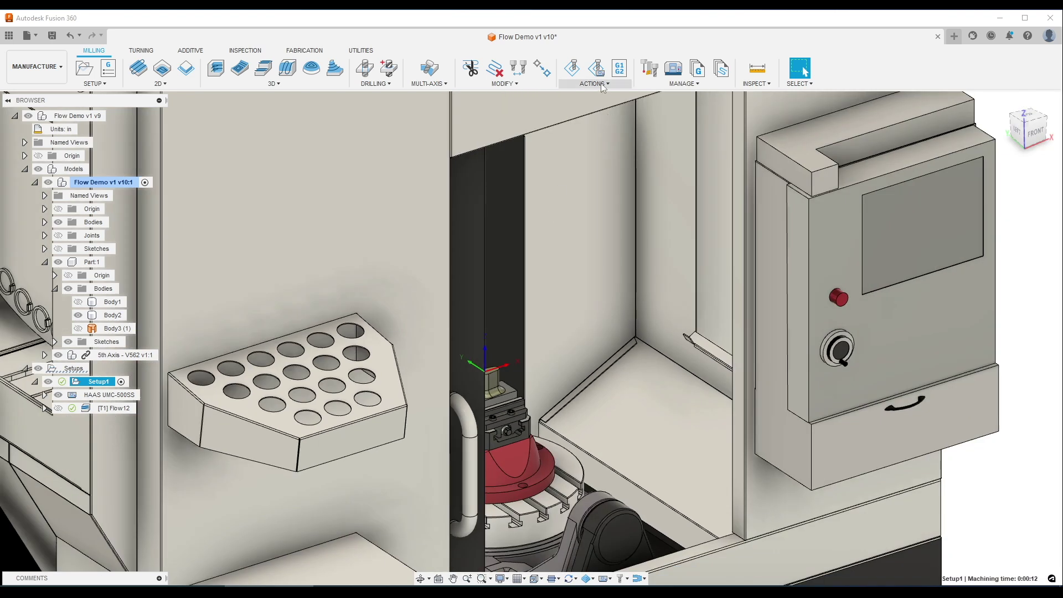
- Simulate Setup1 with its machine
left_click(601, 71)
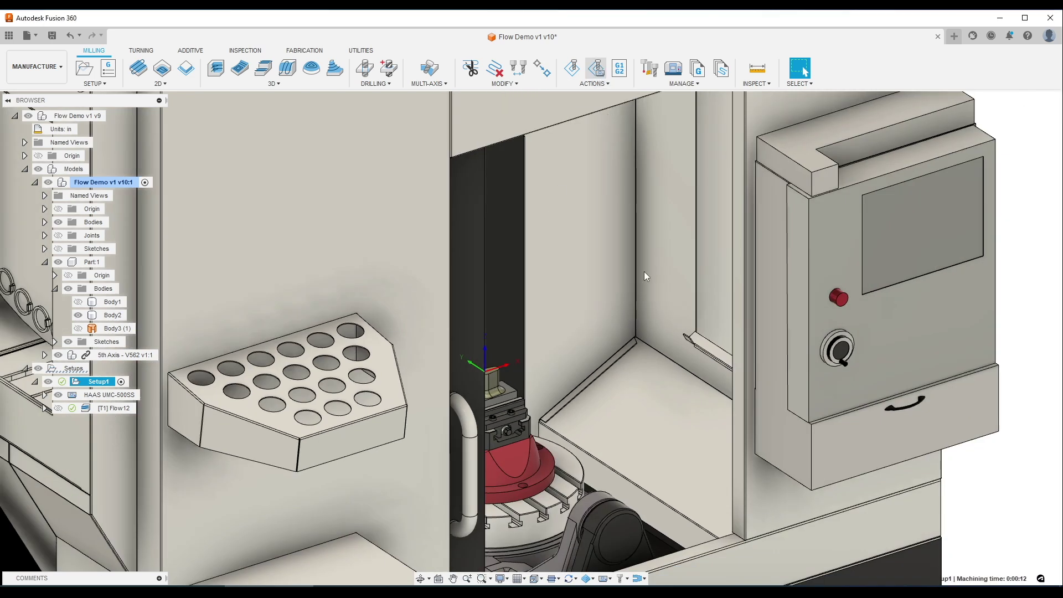